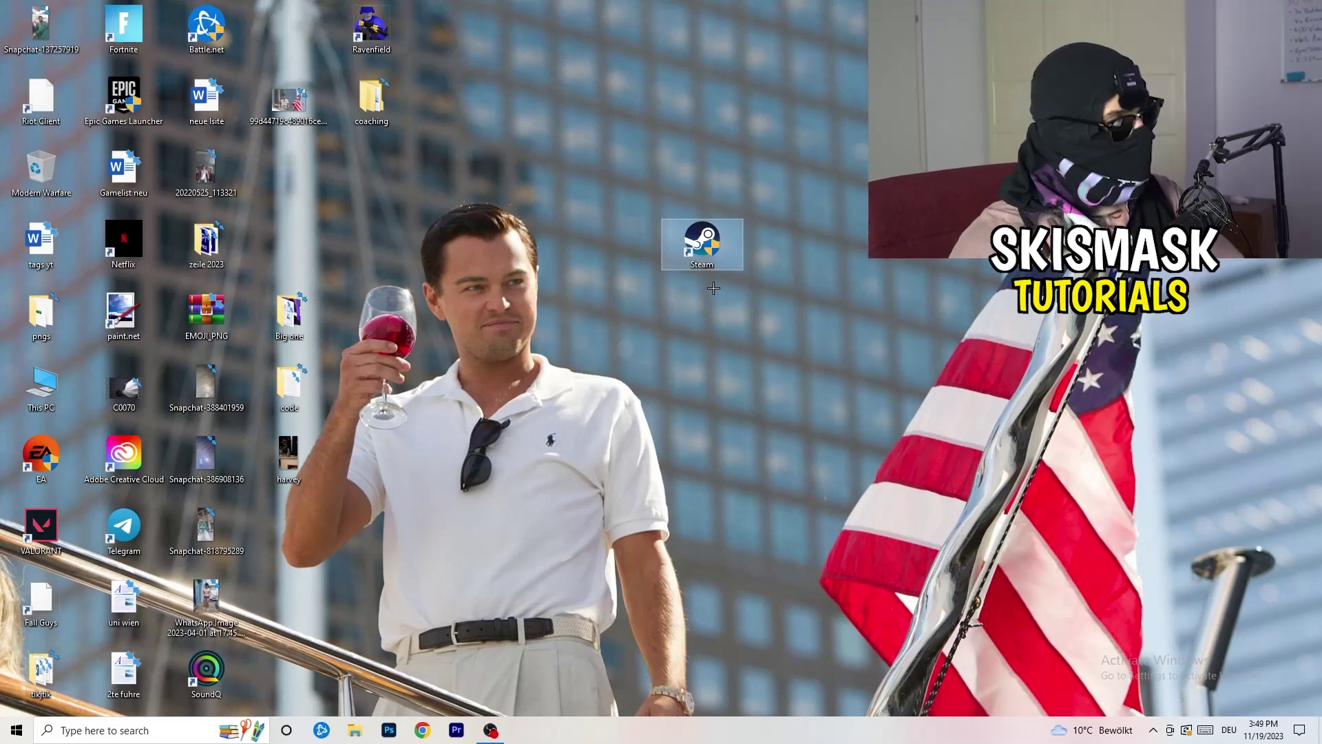
Review the Steam shortcut's compatibility properties, including the compatibility mode choices and the run-as-administrator option, and accept them
right_click(709, 244)
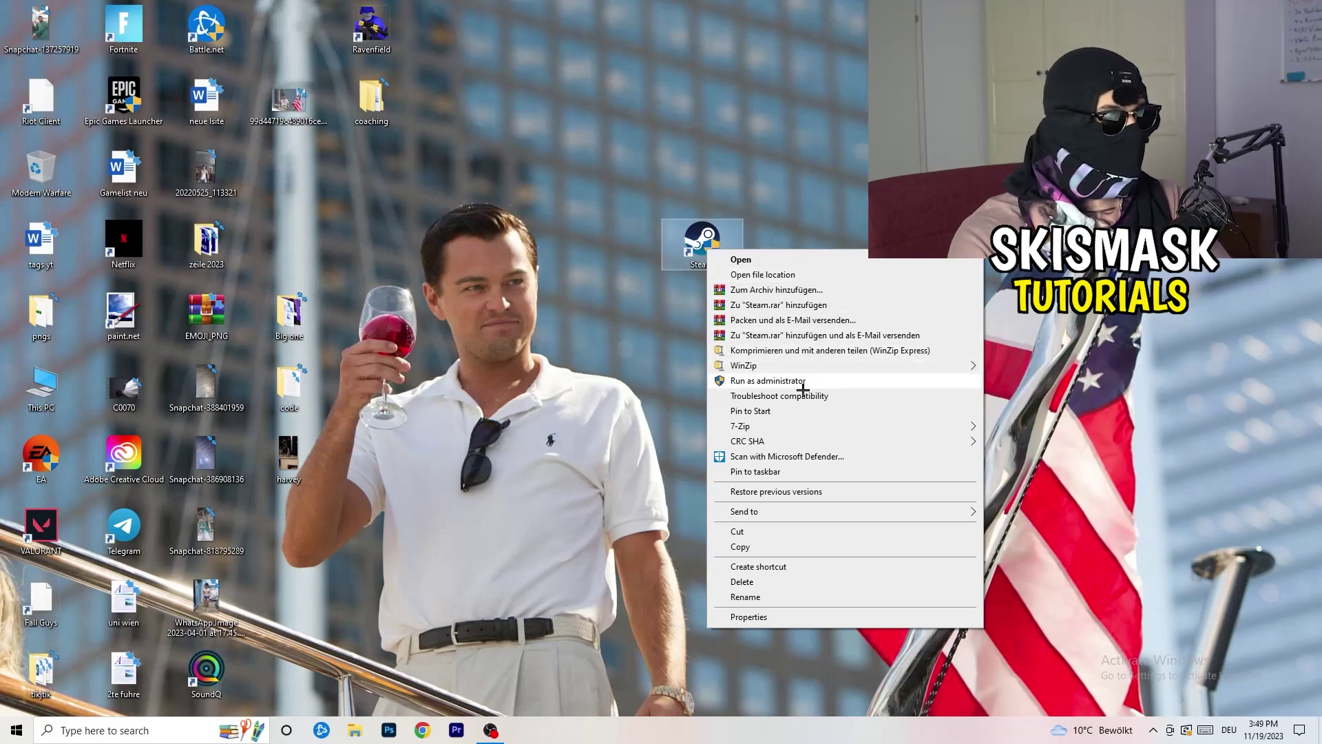
click(765, 620)
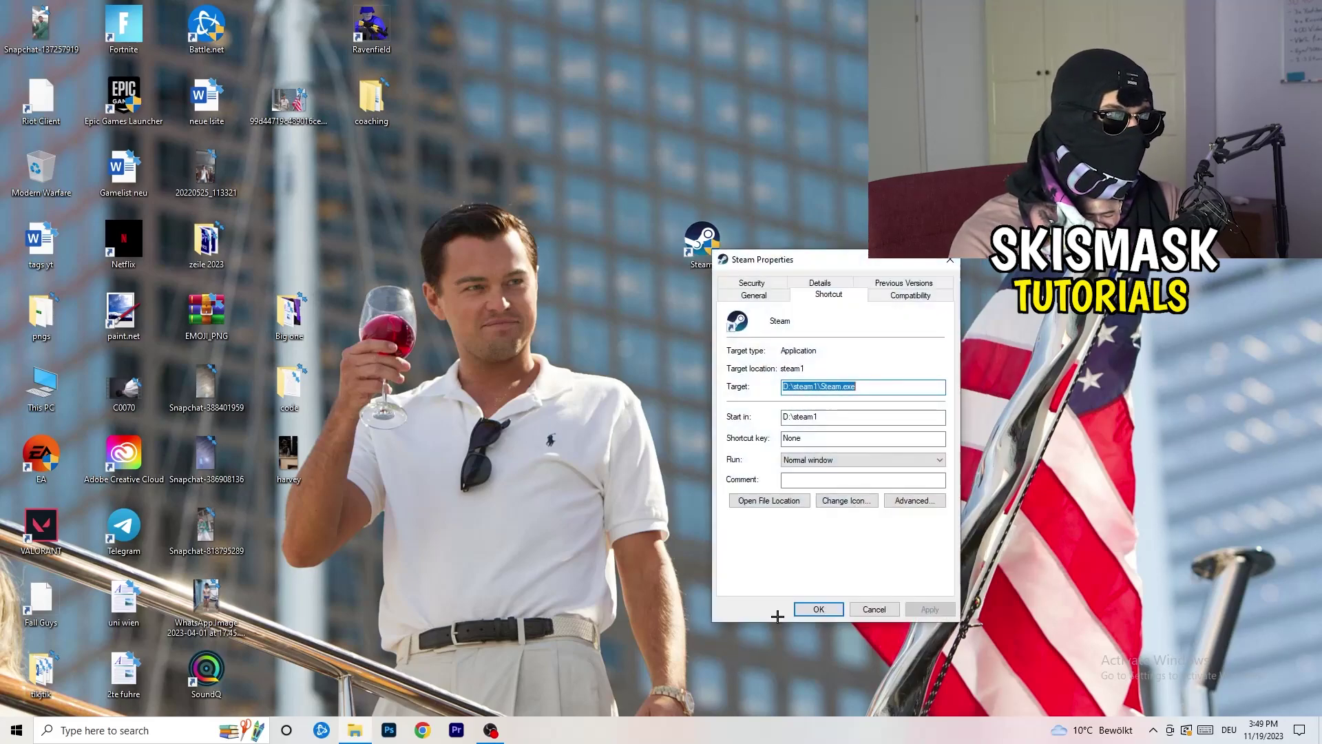
drag(829, 256, 589, 196)
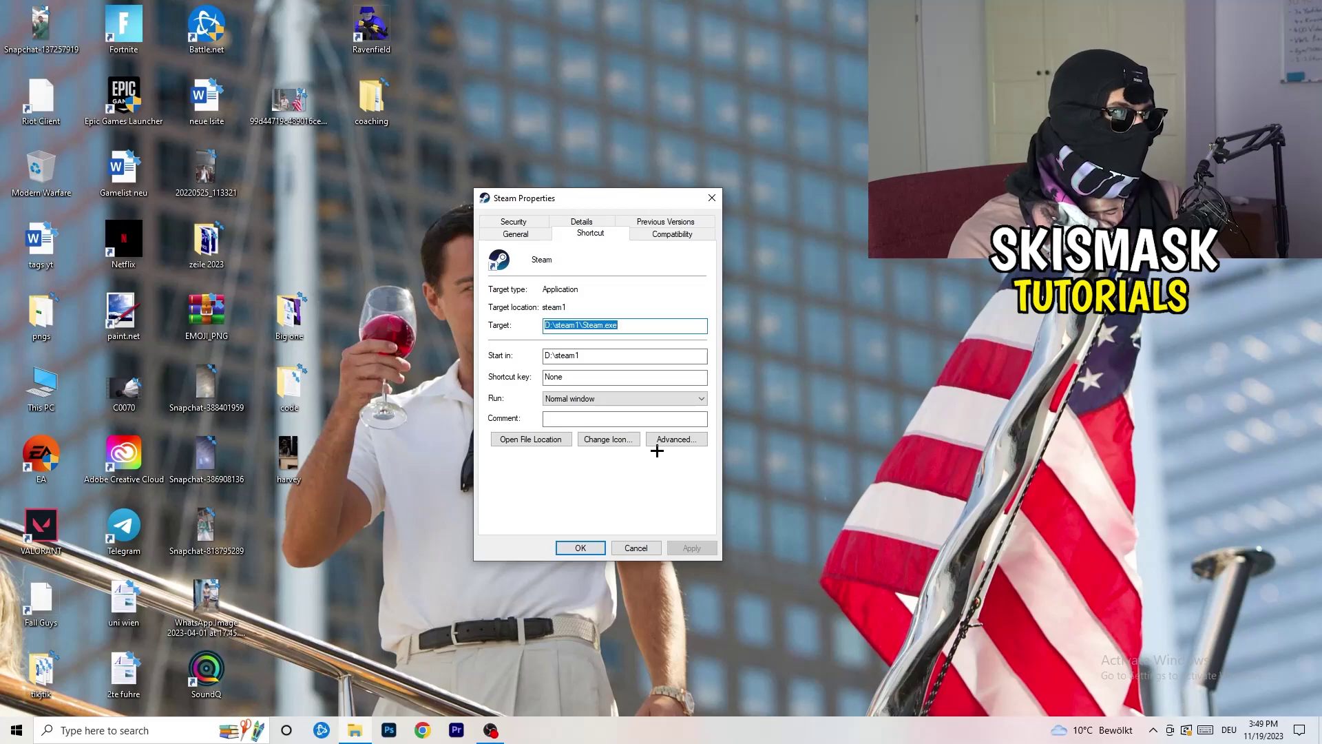
click(672, 234)
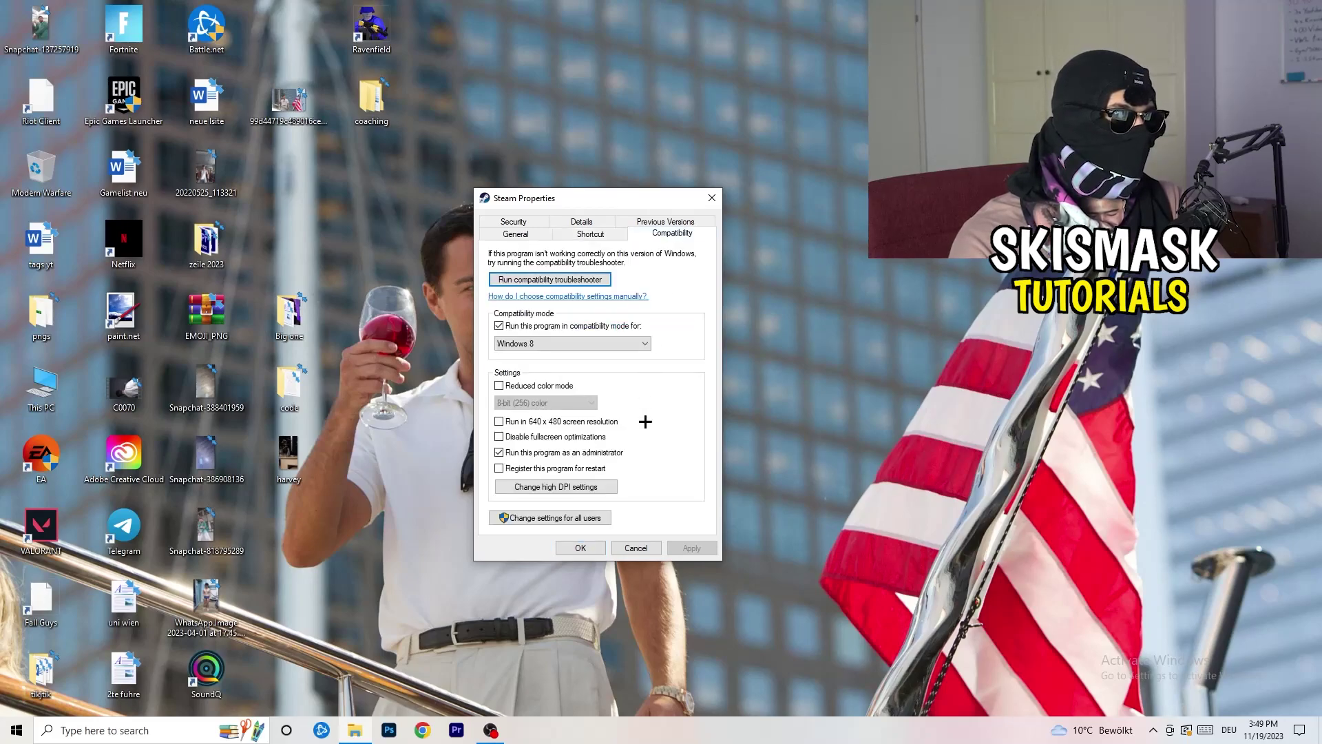
drag(608, 203, 764, 144)
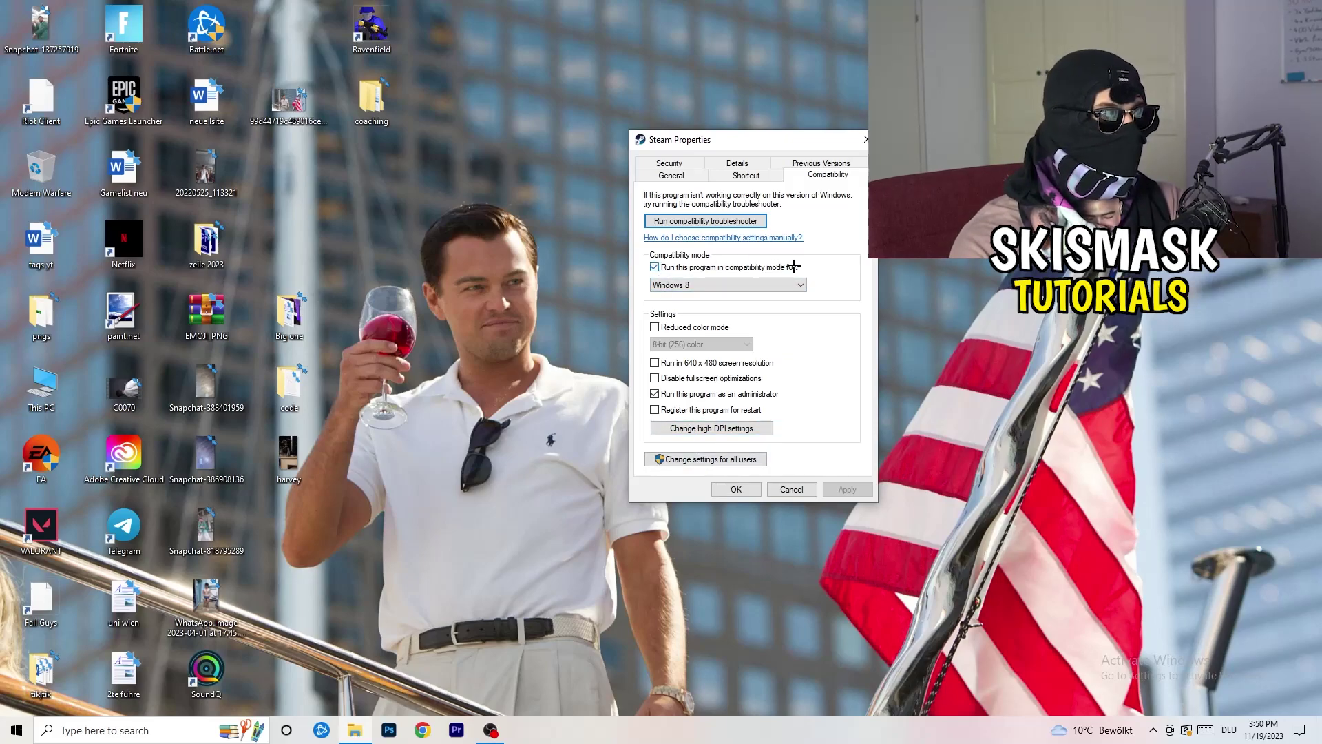
click(732, 285)
click(862, 271)
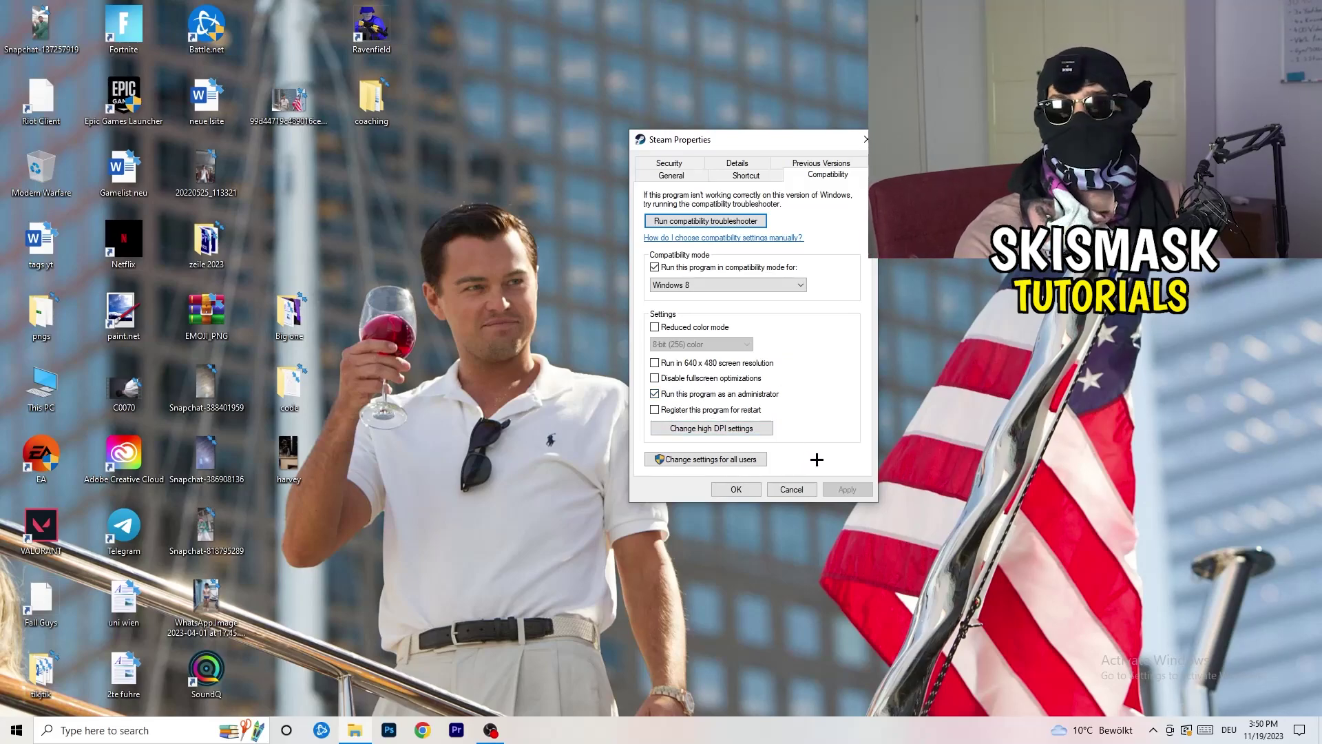
click(736, 489)
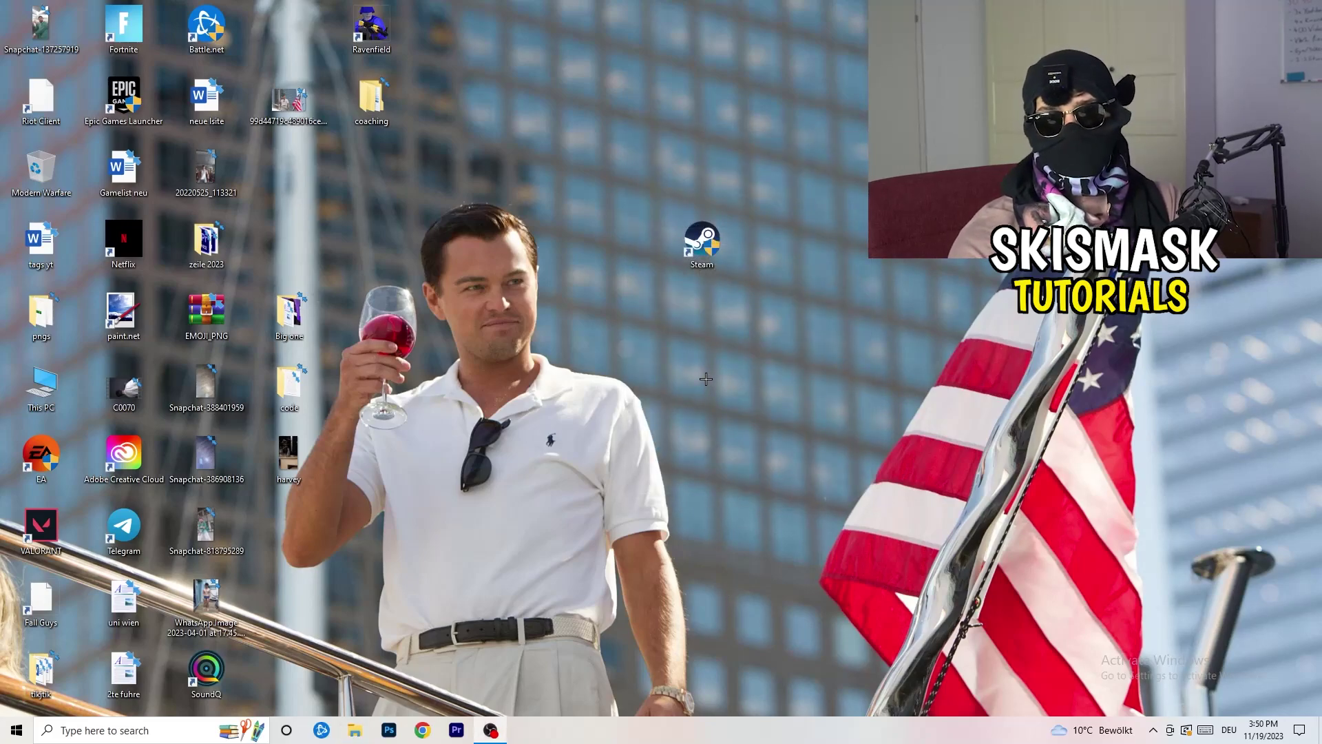
Move the Steam shortcut closer to the other desktop icons and recheck its compatibility properties, closing them without changes
drag(702, 242, 620, 245)
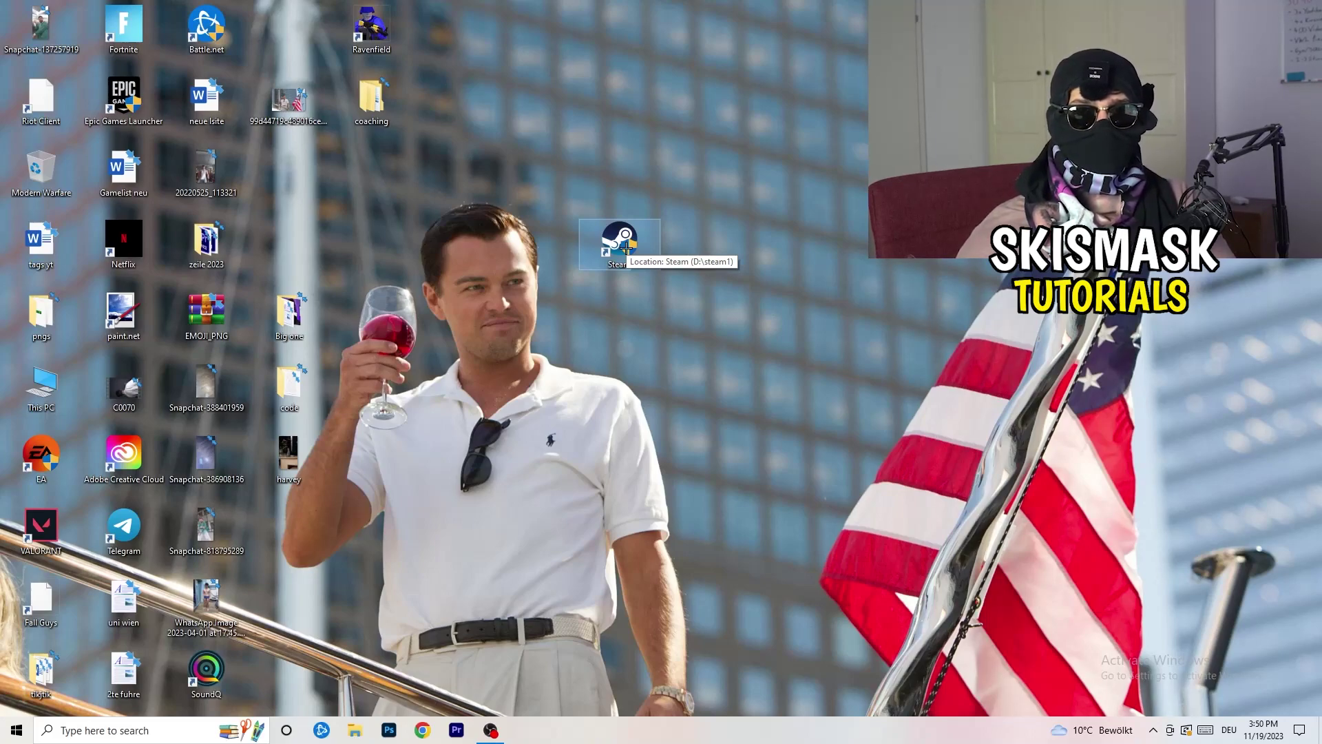
drag(625, 246, 458, 244)
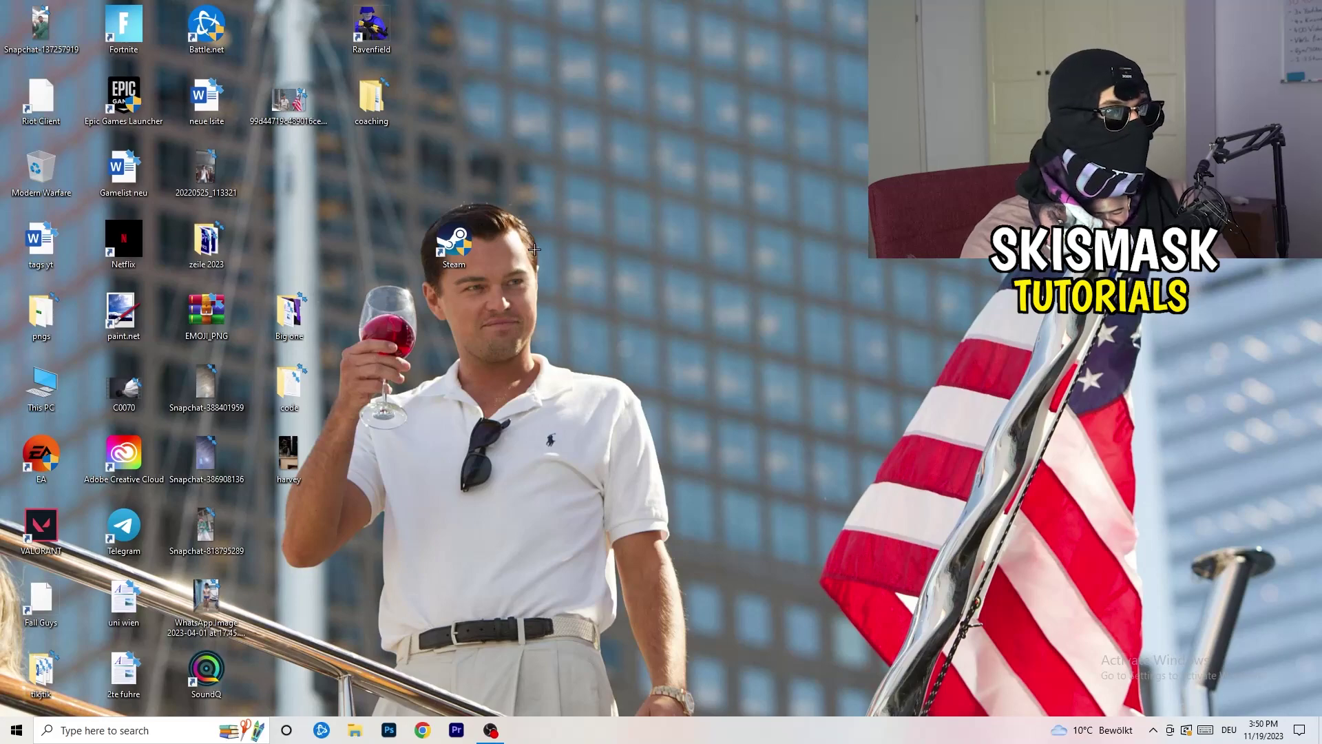
right_click(455, 256)
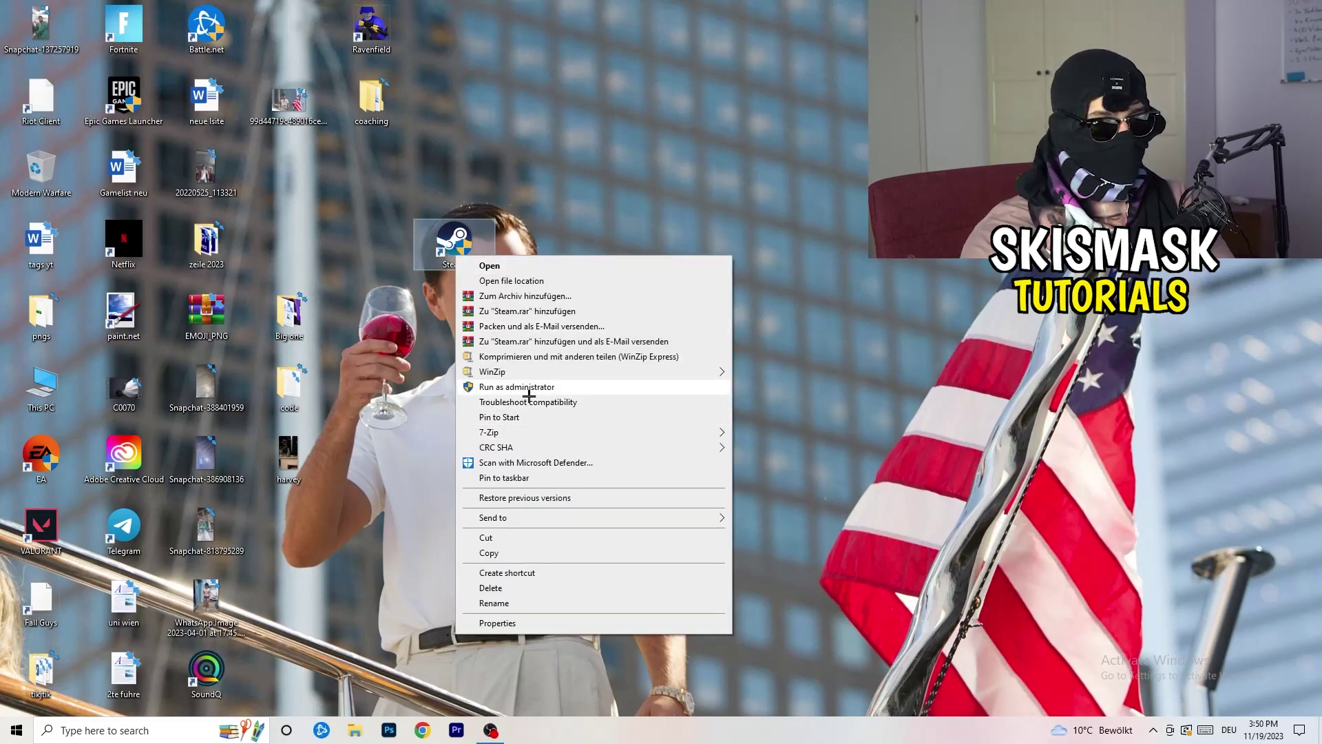
click(497, 622)
key(ctrl+Tab)
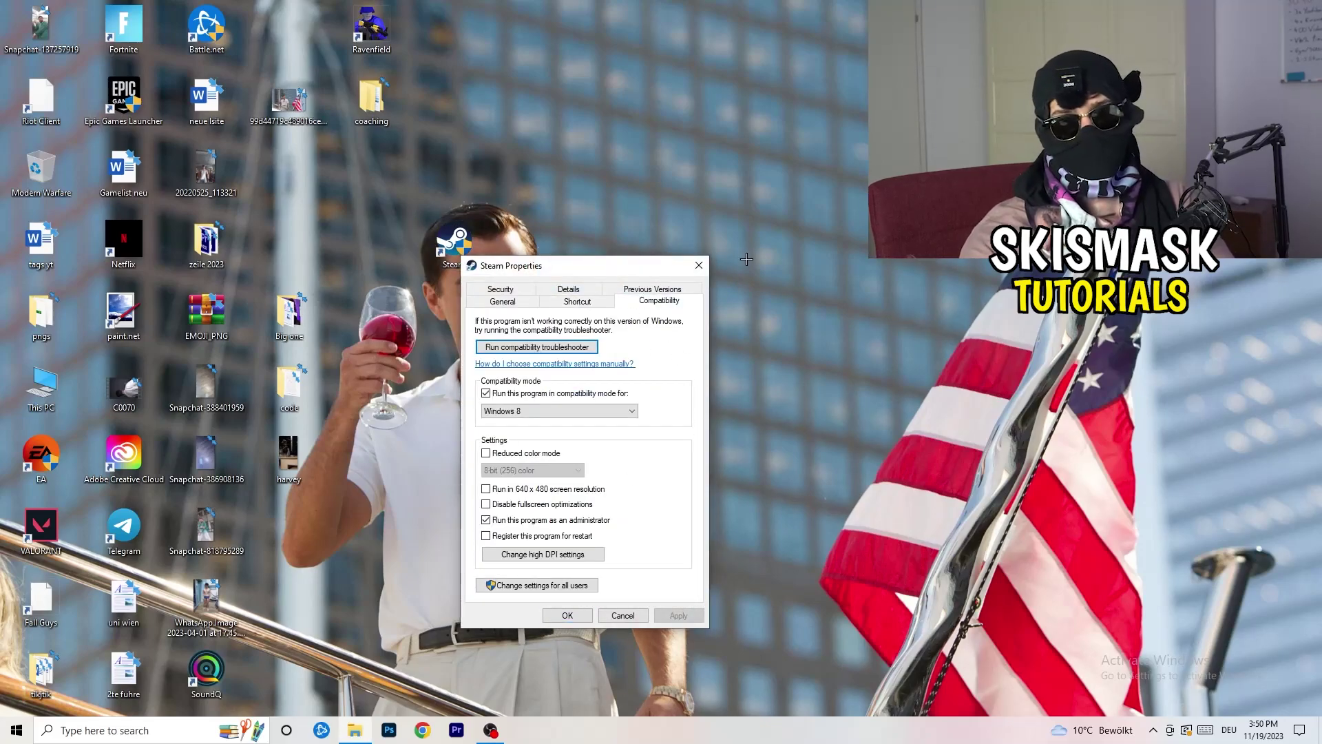
click(699, 268)
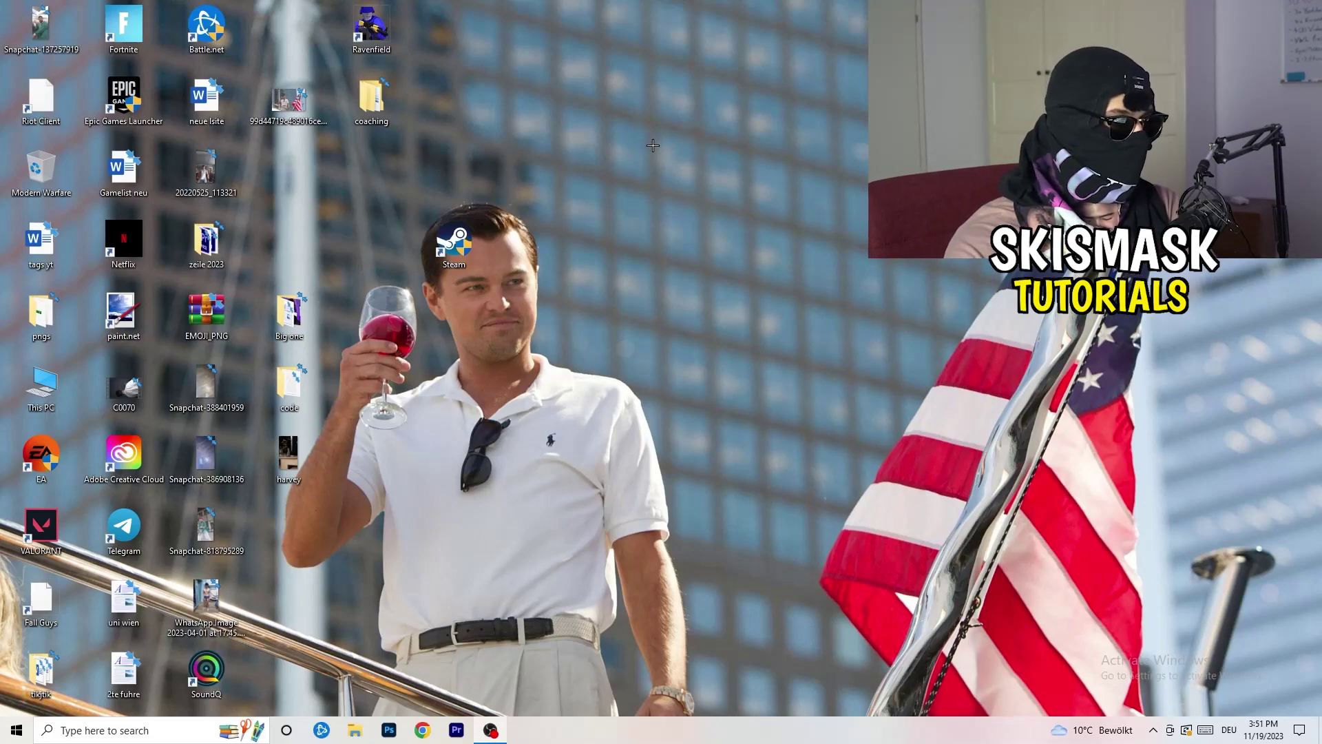
Open Task Manager and maximize its window
mouse_move(668, 741)
mouse_down()
mouse_move(1130, 383)
mouse_move(745, 645)
mouse_move(673, 703)
mouse_move(673, 734)
mouse_up()
right_click(673, 734)
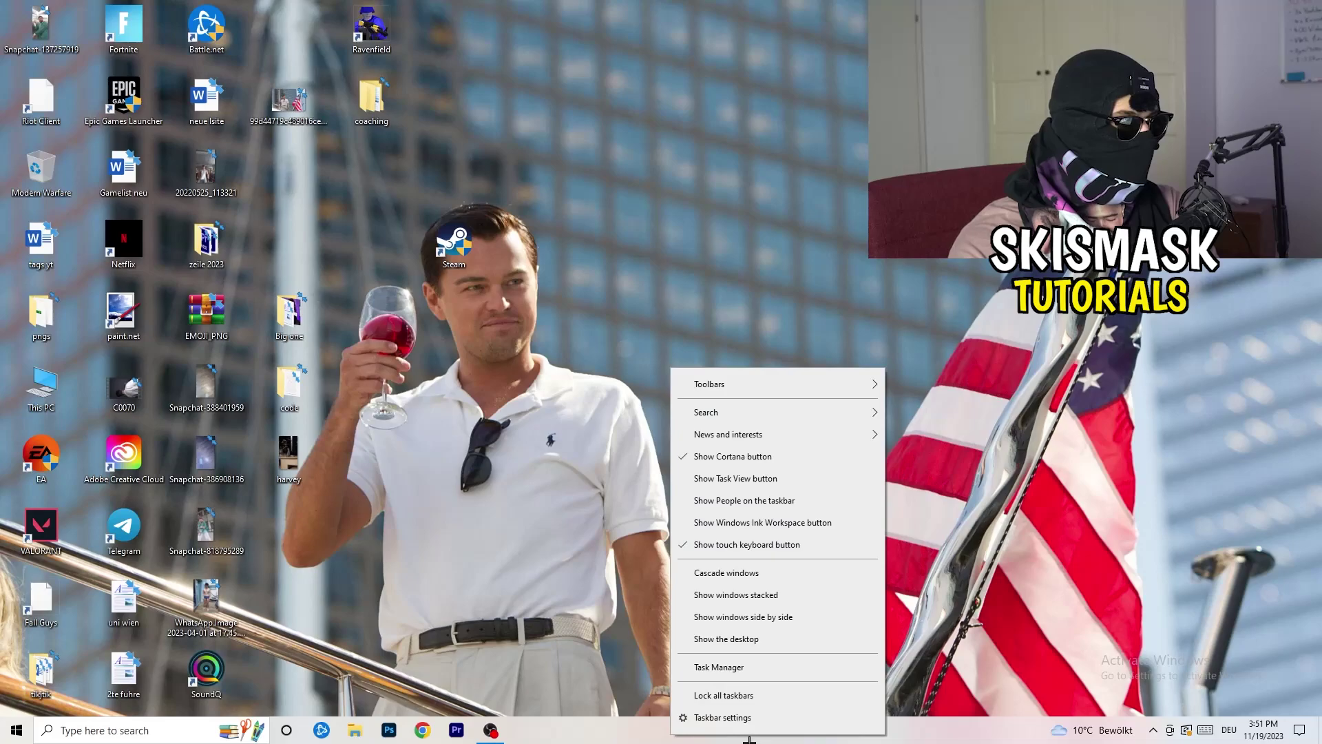
click(737, 668)
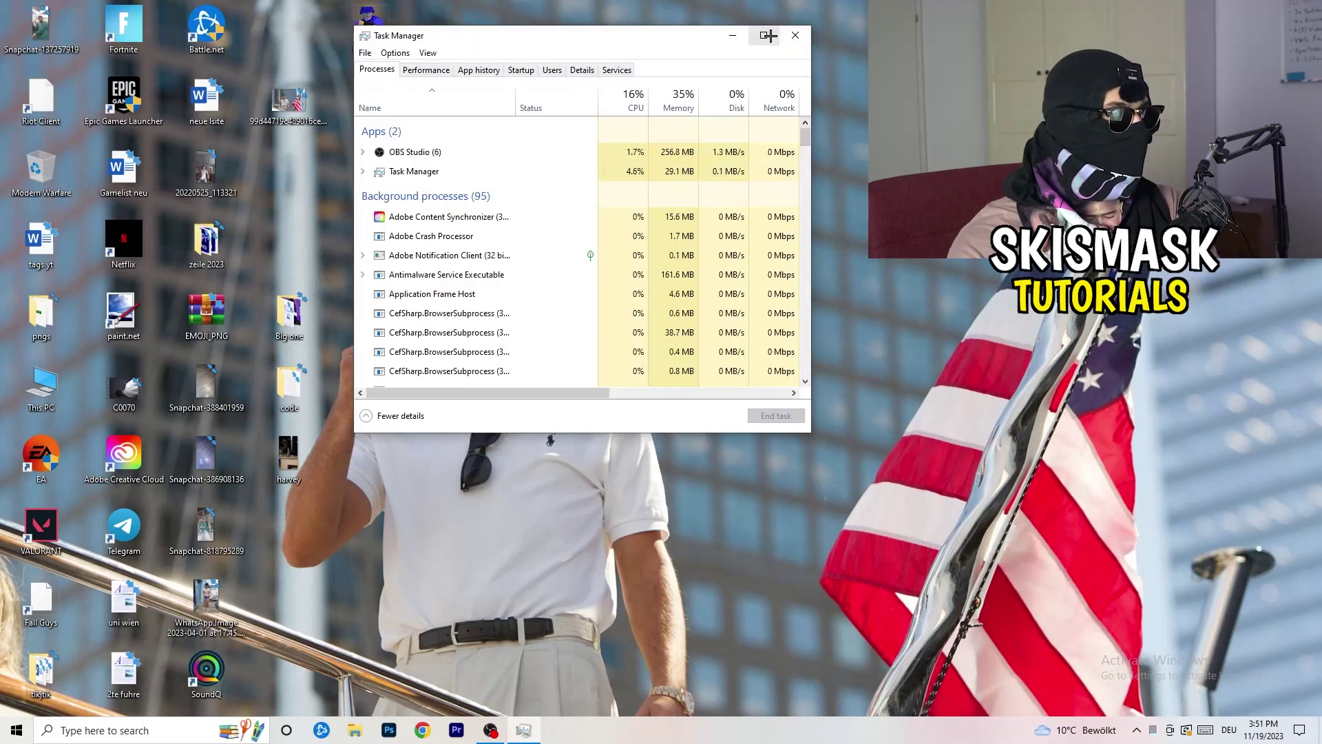
click(765, 35)
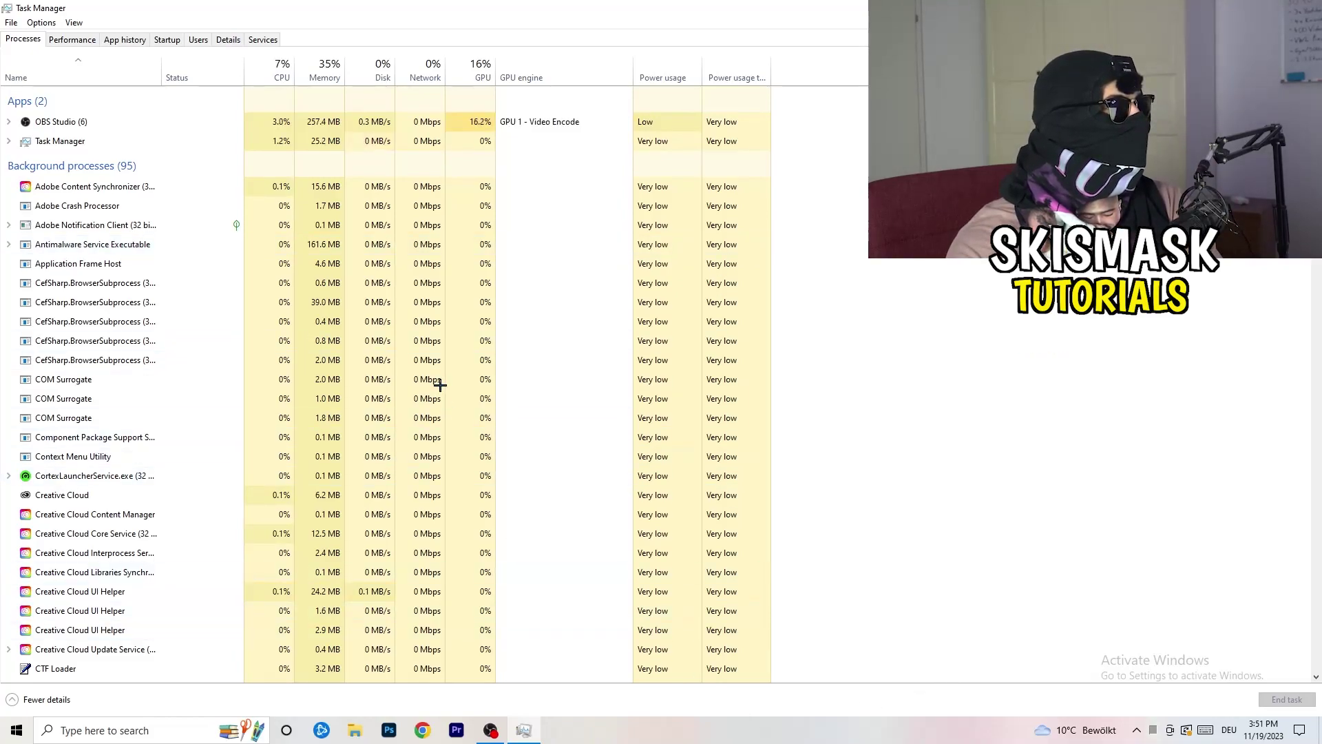
In the detailed process list, examine the priority options available for a Creative Cloud UI Helper process
click(226, 40)
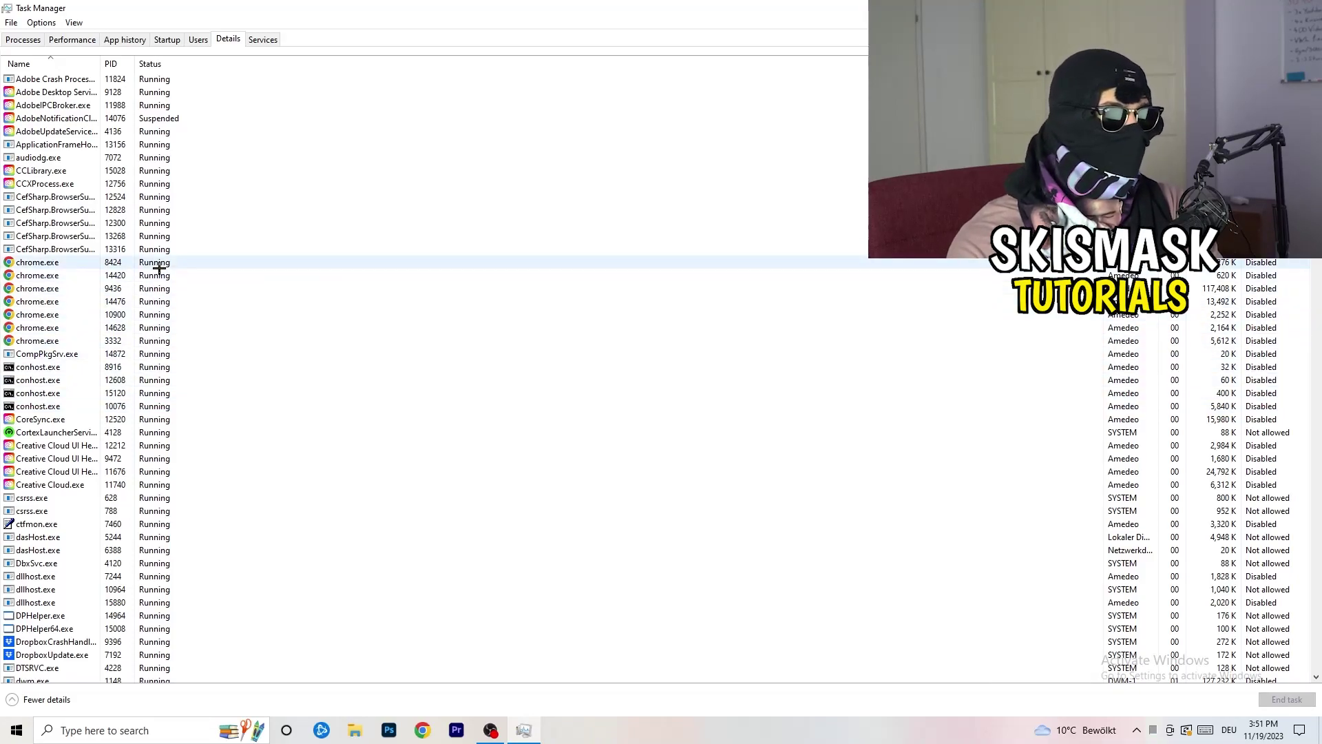
scroll(159, 269, down, 3)
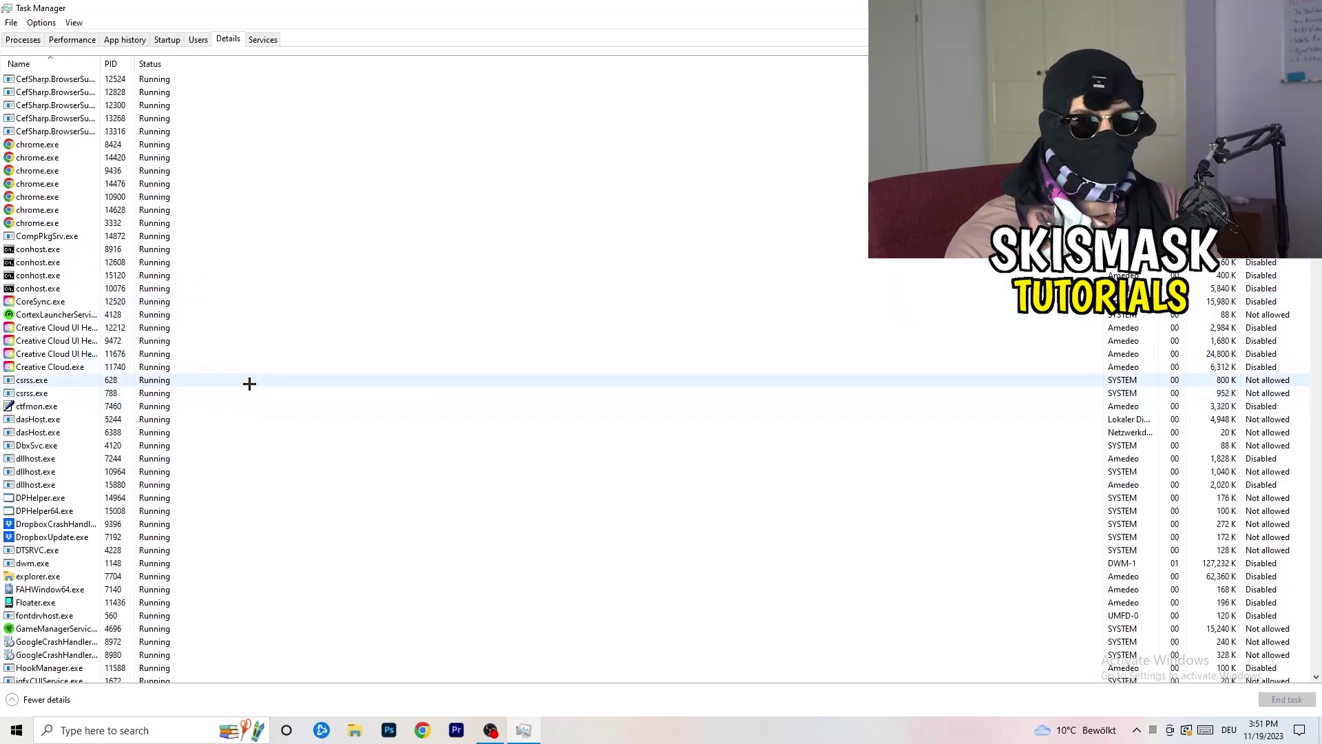
right_click(55, 352)
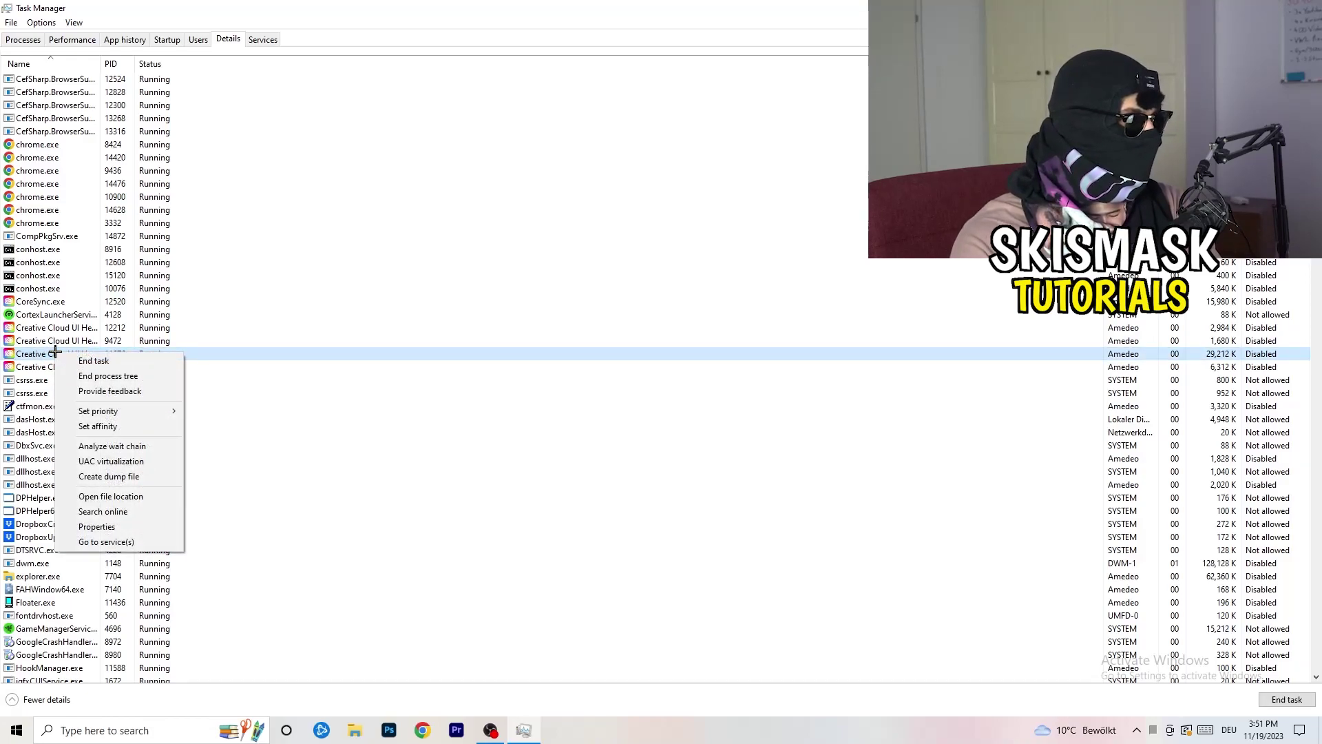
mouse_move(121, 415)
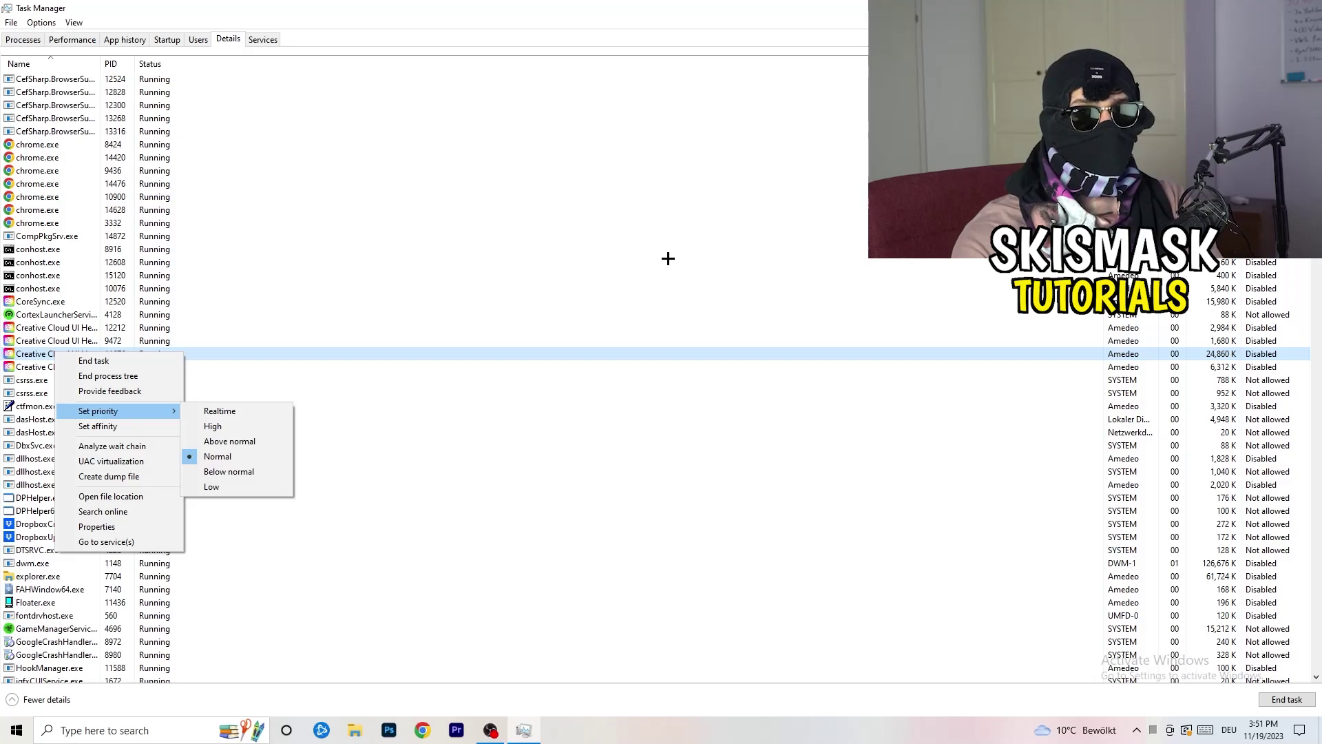
Look through the startup programs and check the actions offered for File Association Helper without applying any
click(175, 39)
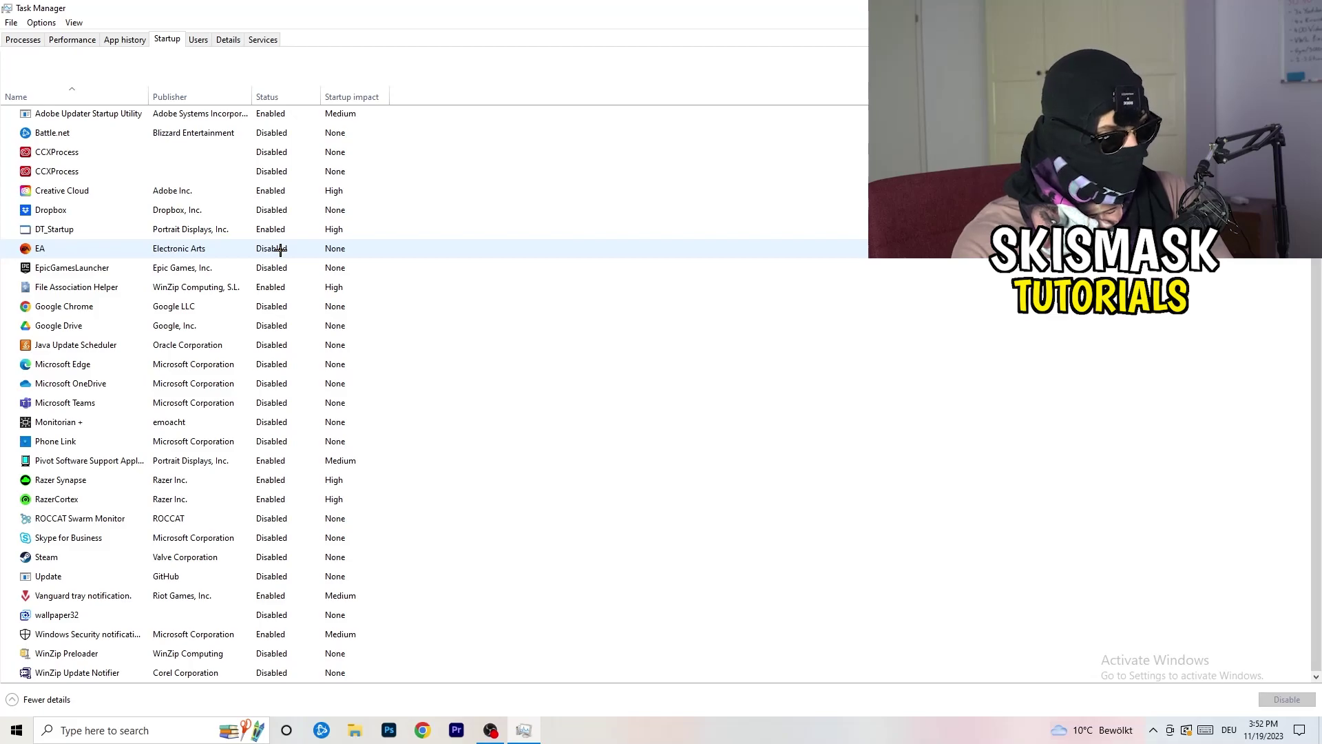
right_click(275, 288)
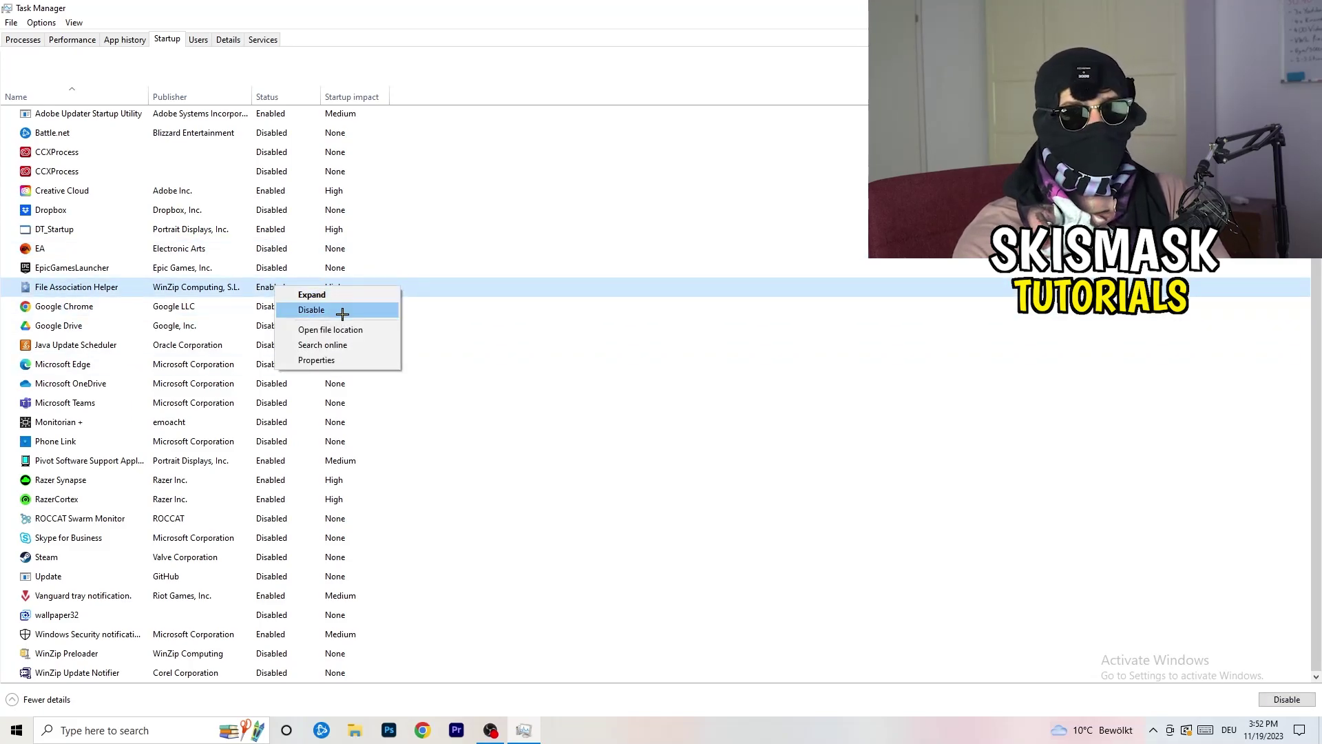
click(541, 101)
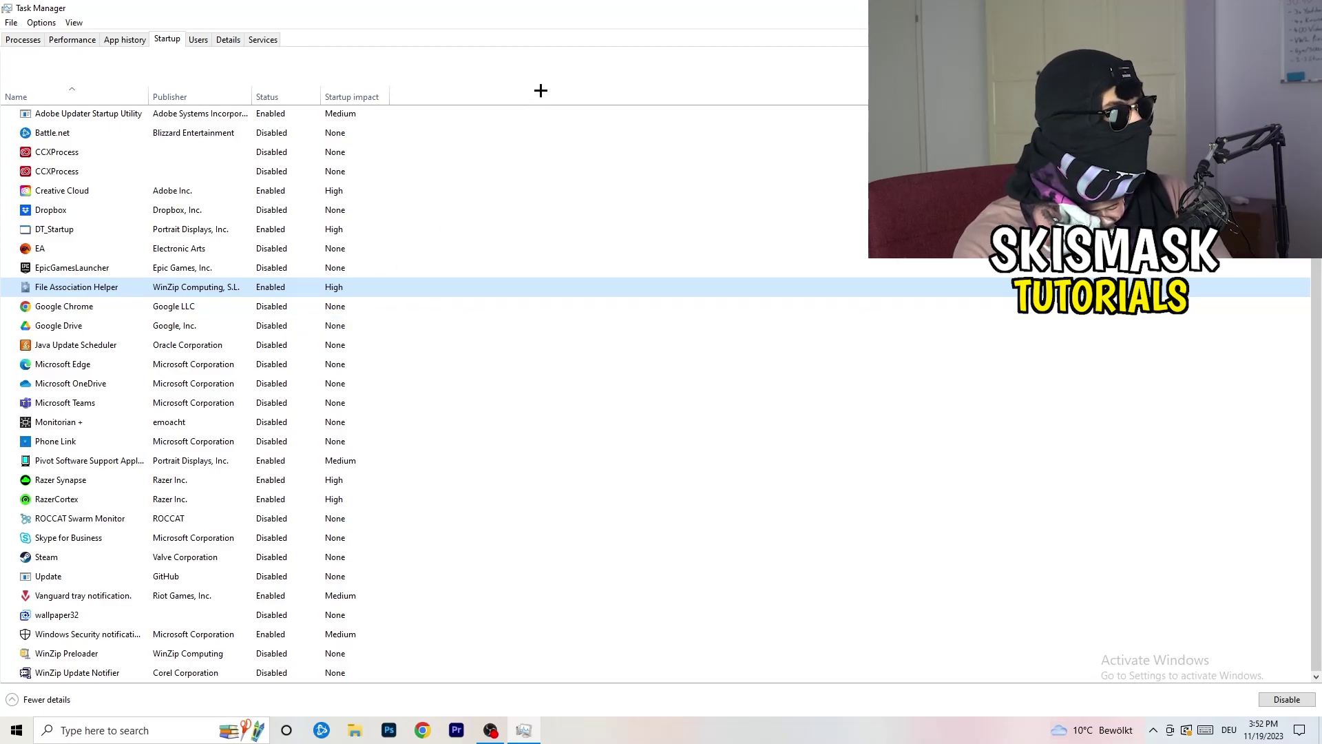
Sort the running processes by GPU usage in both orders and look through the list for resource-heavy programs
click(35, 40)
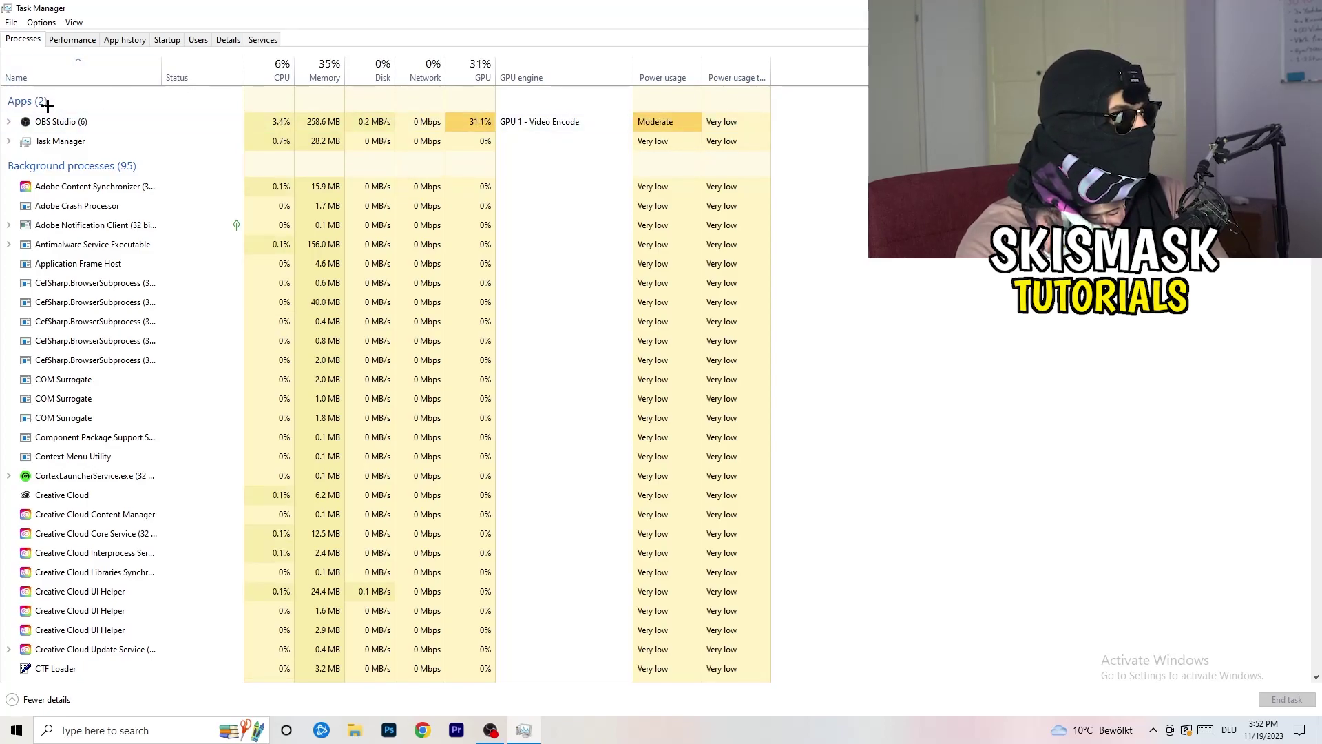
click(272, 69)
click(465, 62)
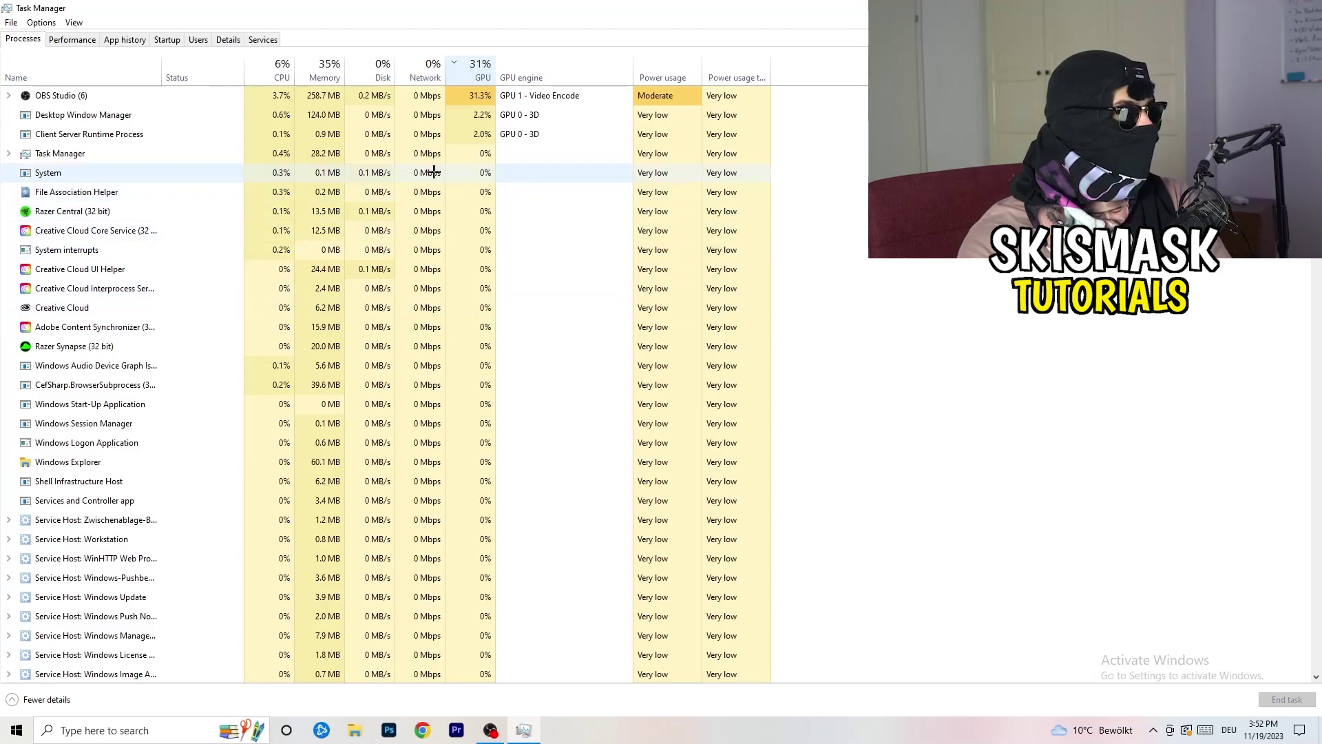
click(477, 72)
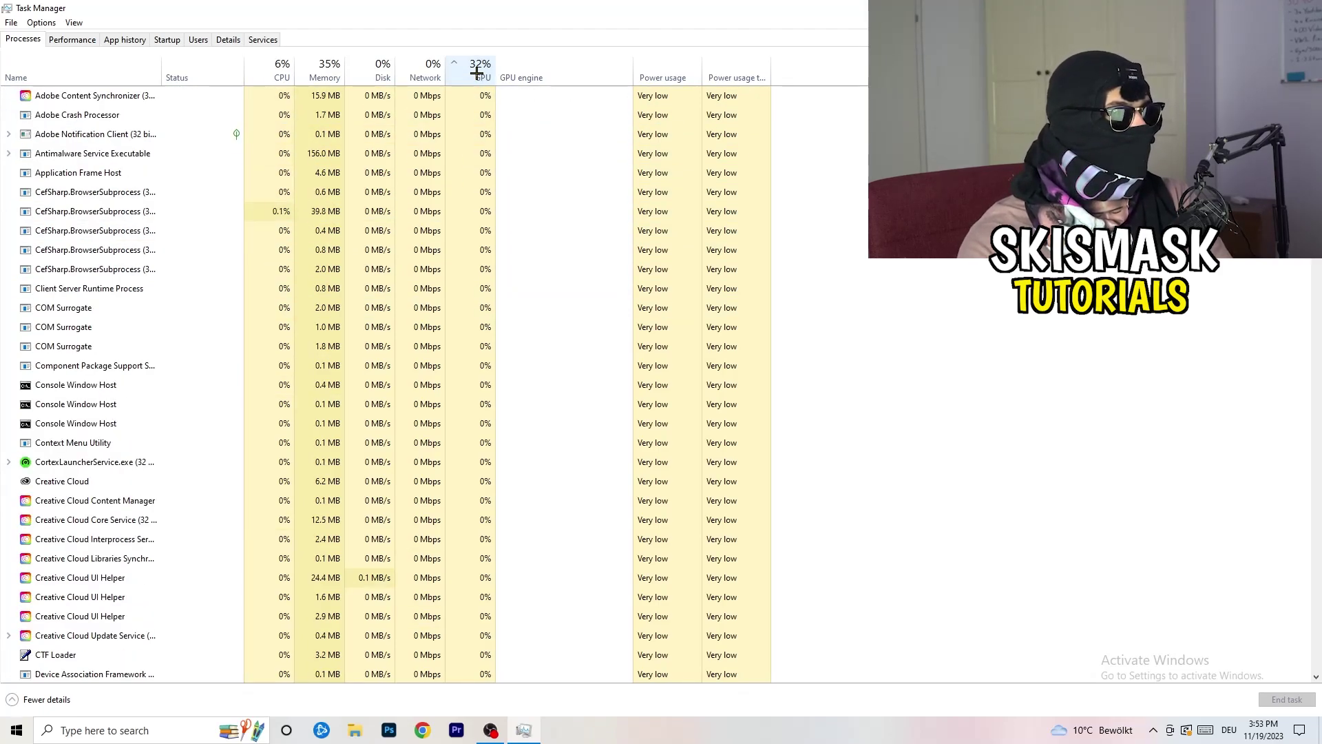
scroll(483, 219, down, 4)
scroll(483, 219, down, 9)
scroll(487, 217, up, 13)
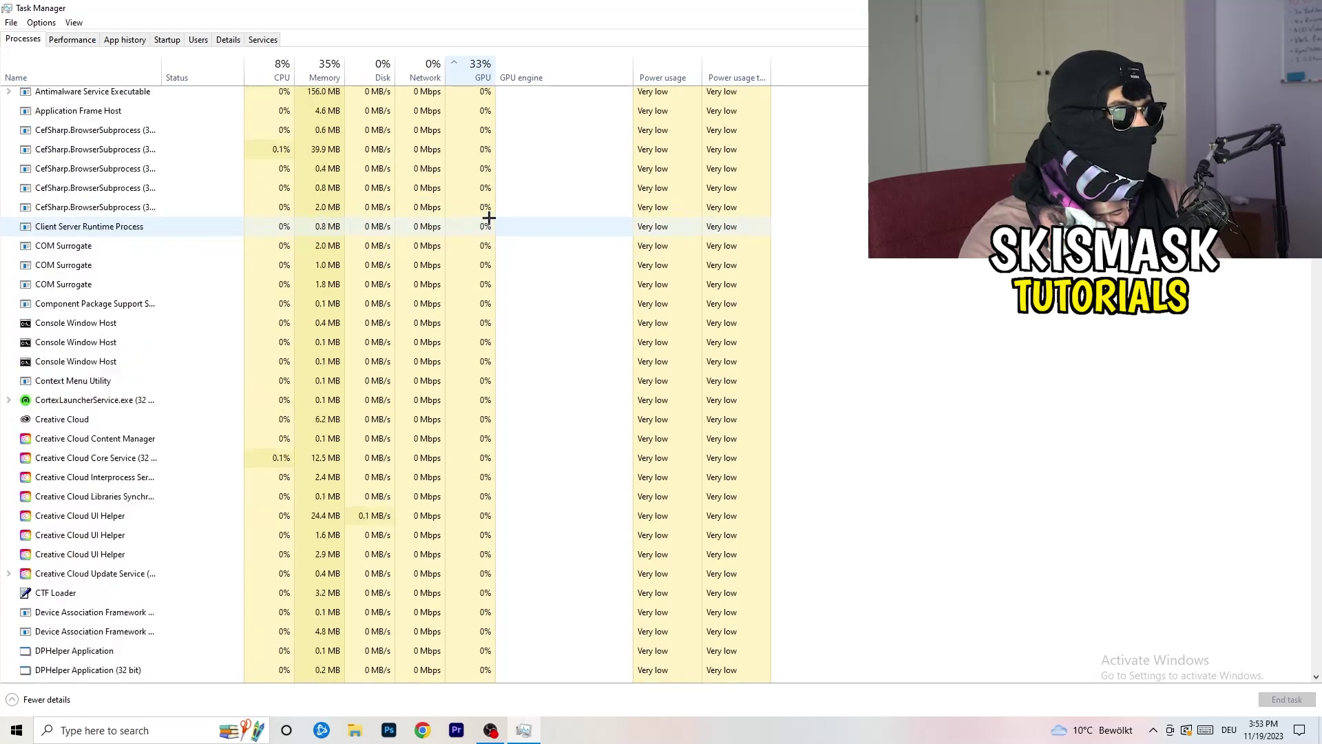
scroll(488, 216, down, 20)
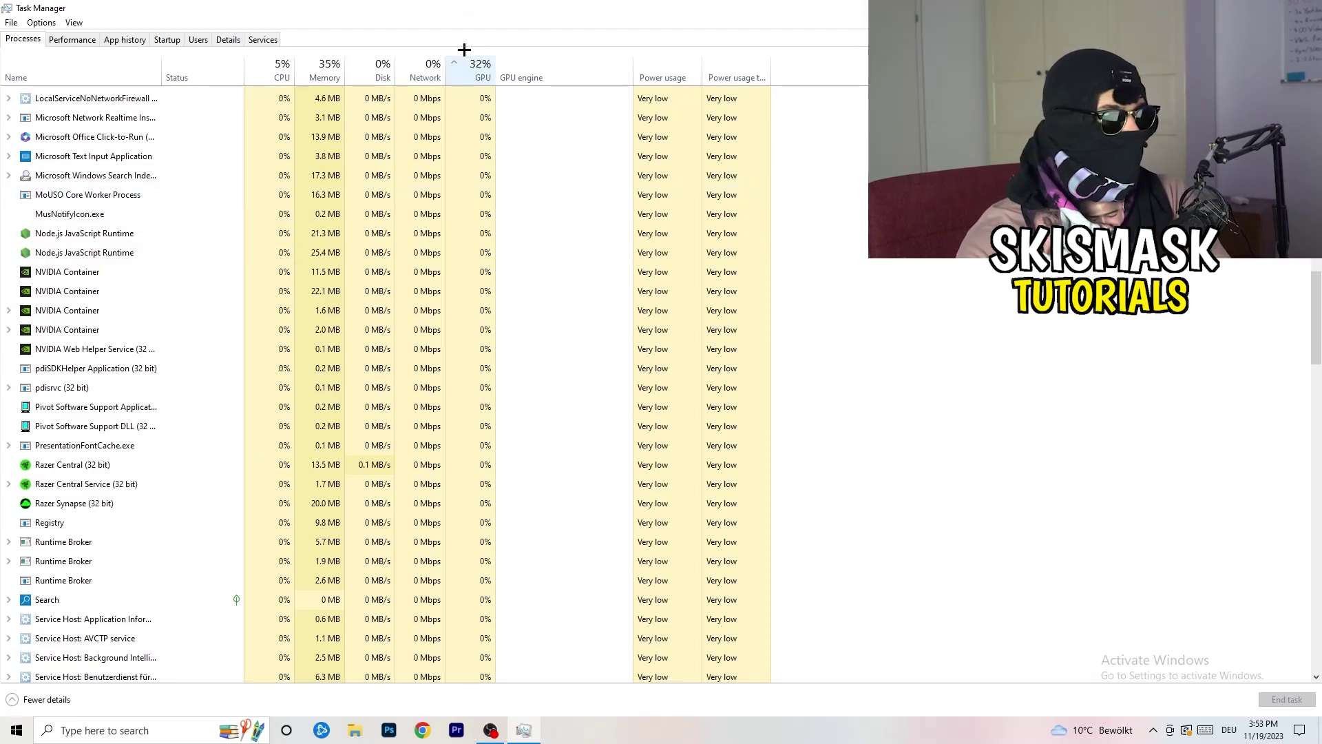
Check the actions offered for the Microsoft Windows Search Indexer, sort the processes by CPU usage, and close Task Manager
right_click(449, 171)
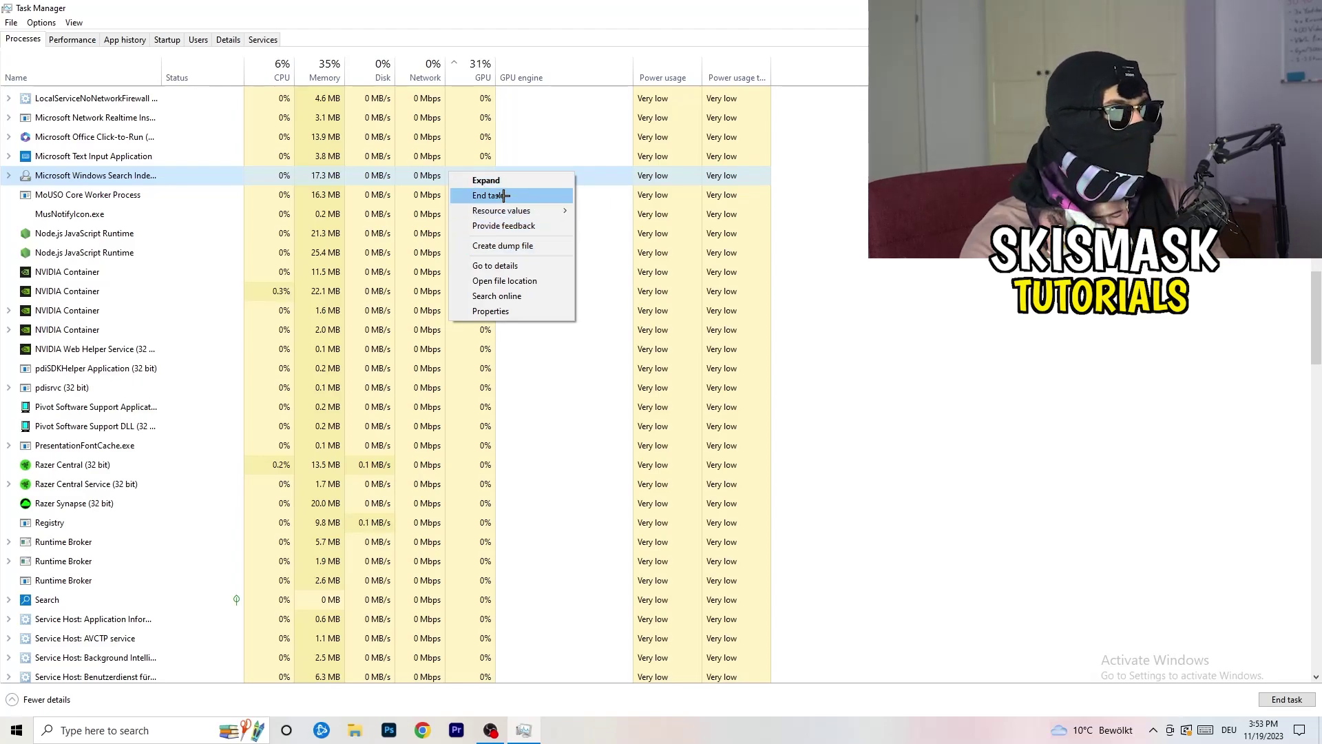
click(277, 68)
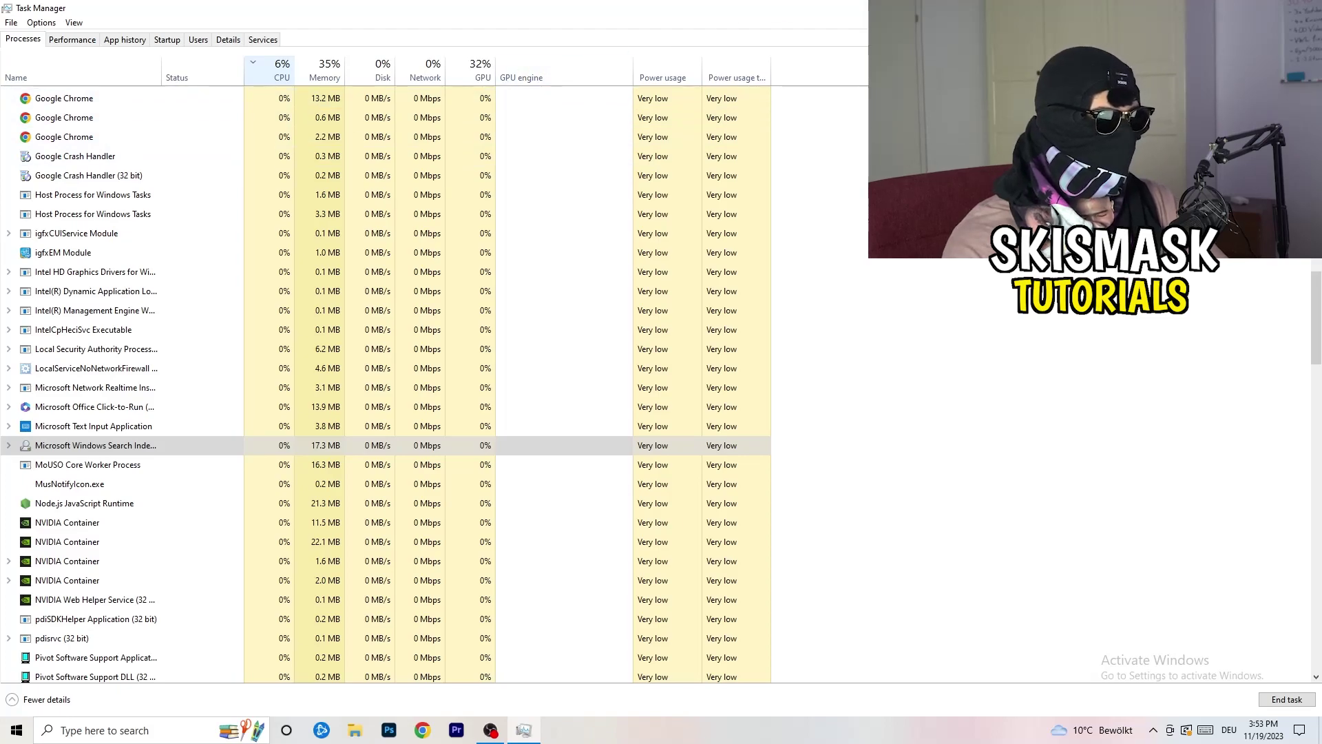
key(alt+F4)
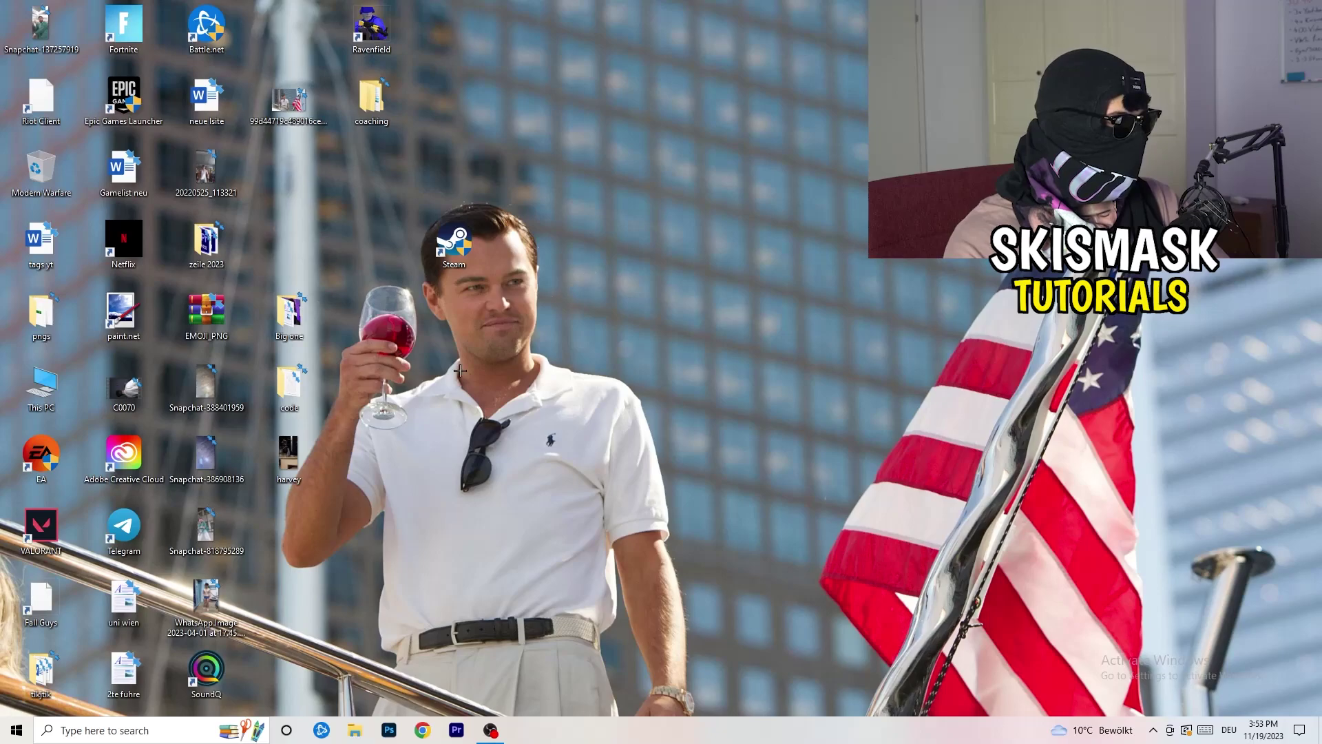
Open the Gaming section of Windows Settings and check the Xbox Game Bar options
click(14, 732)
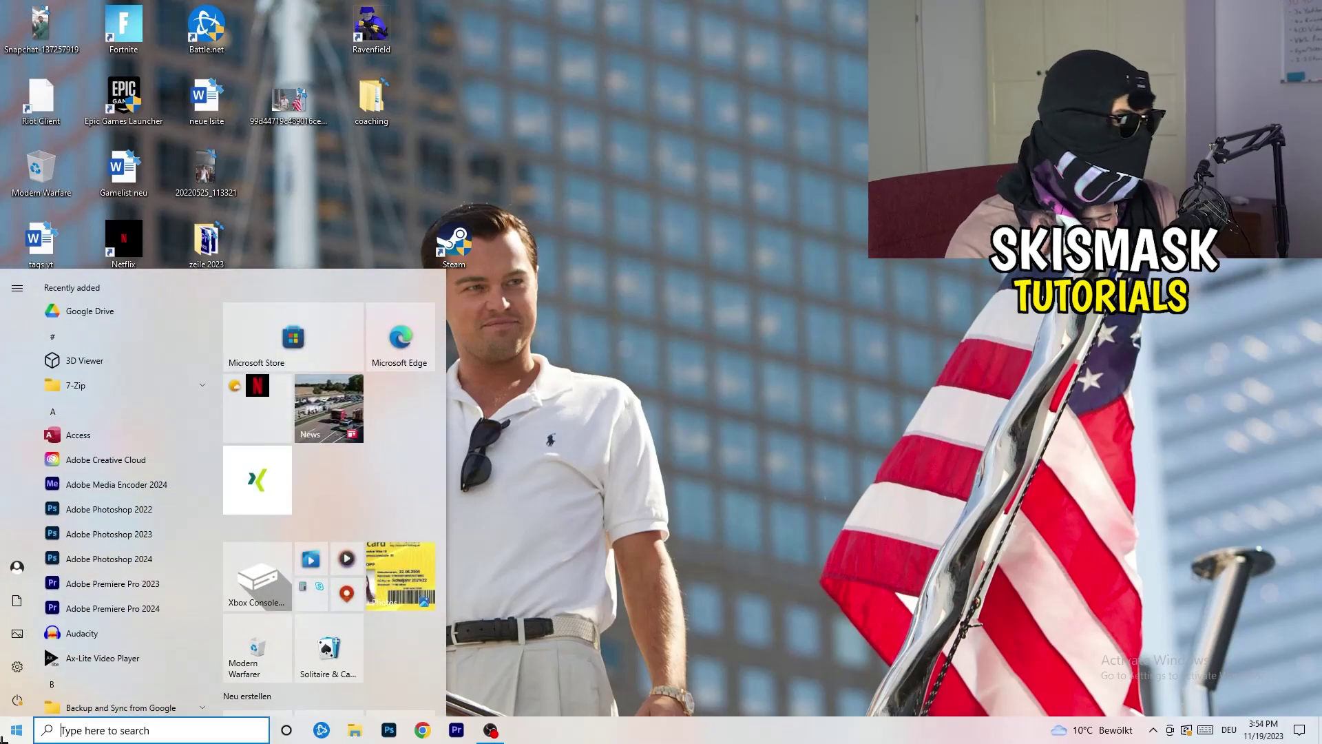
click(16, 667)
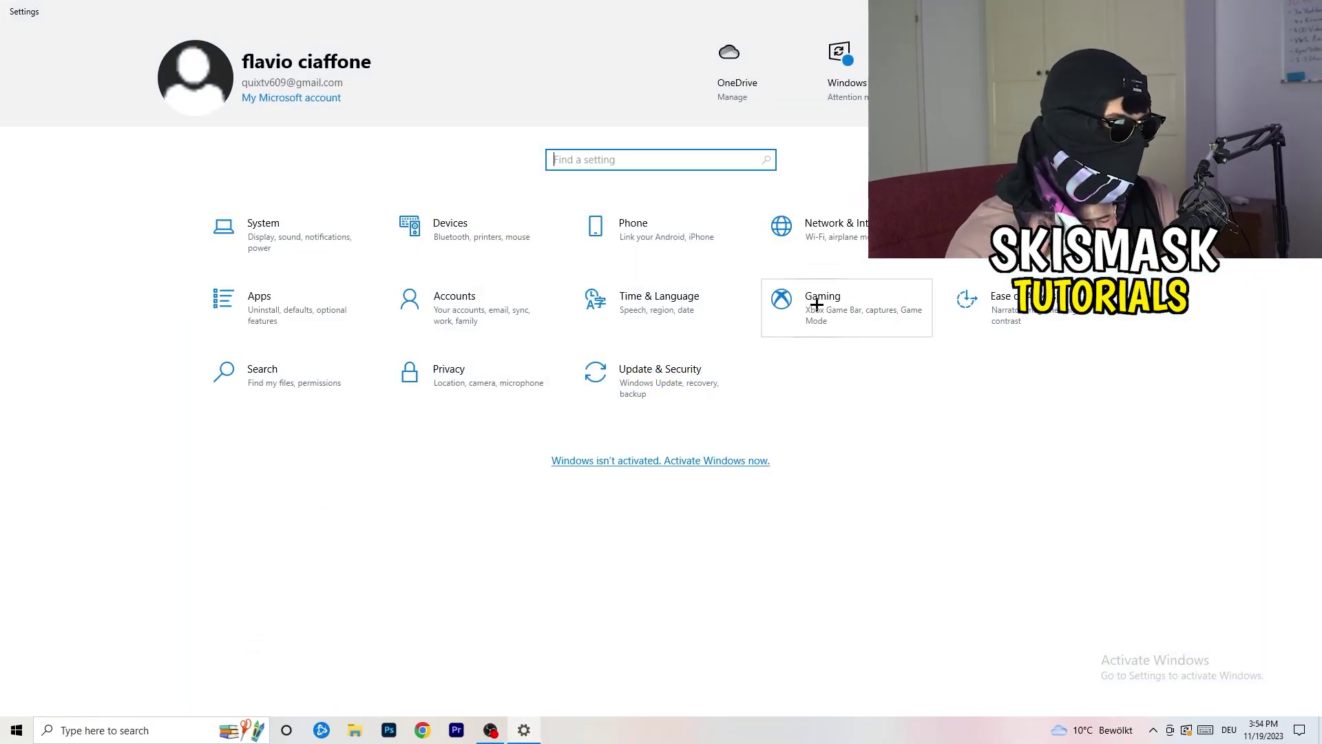
click(781, 300)
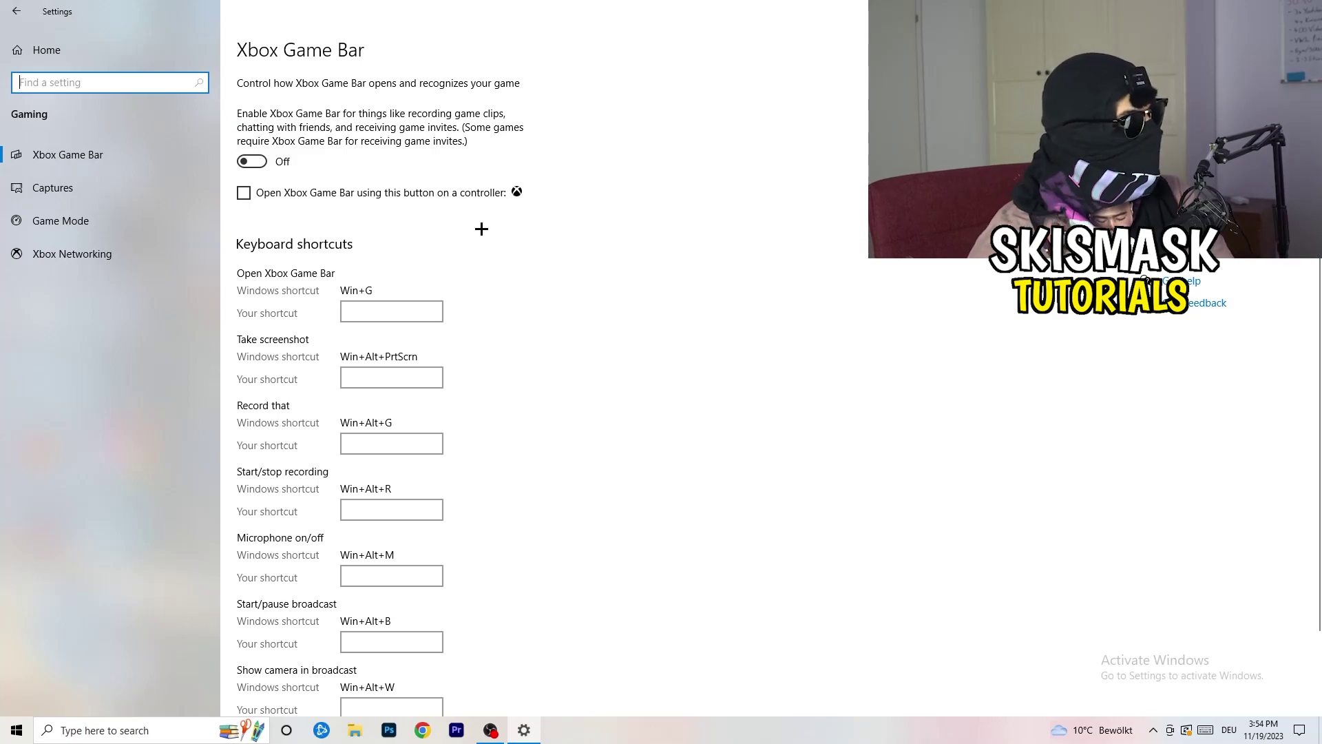
Review the Captures options for background recording, recorded audio and recorded video
click(117, 181)
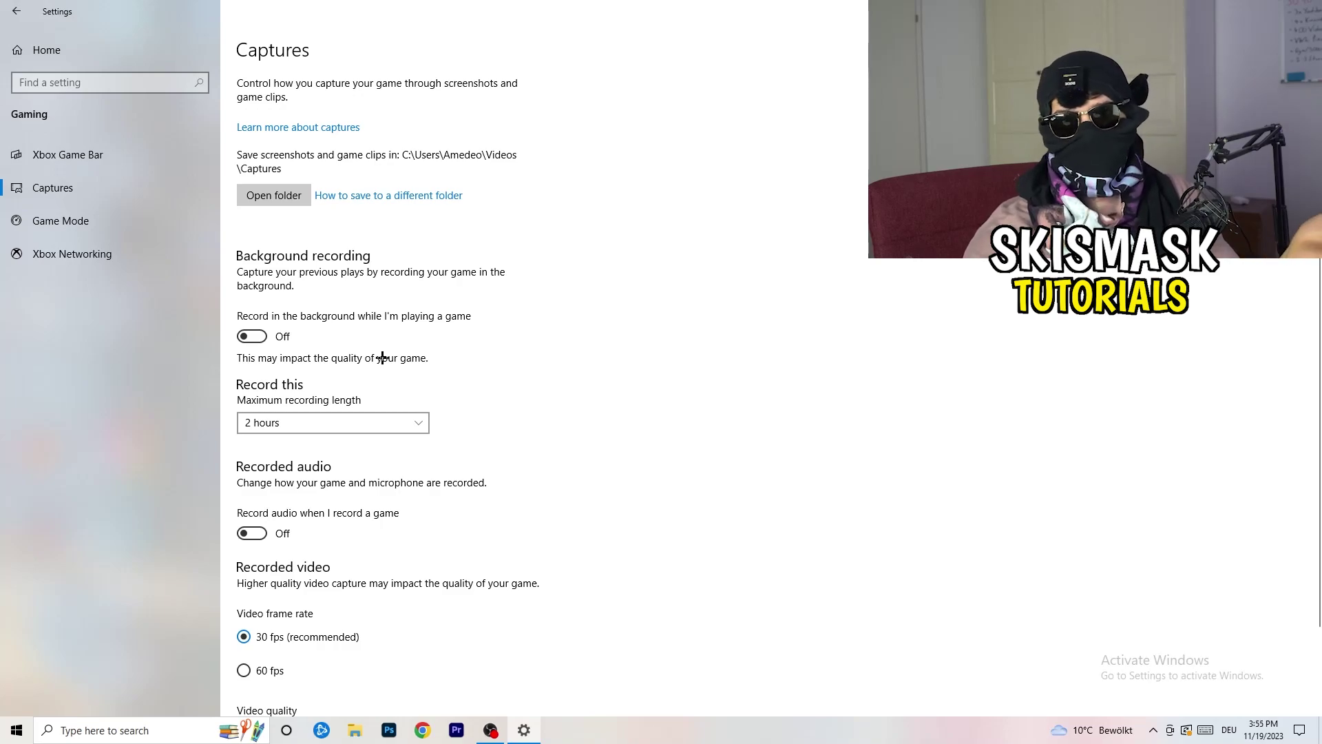
scroll(381, 357, down, 3)
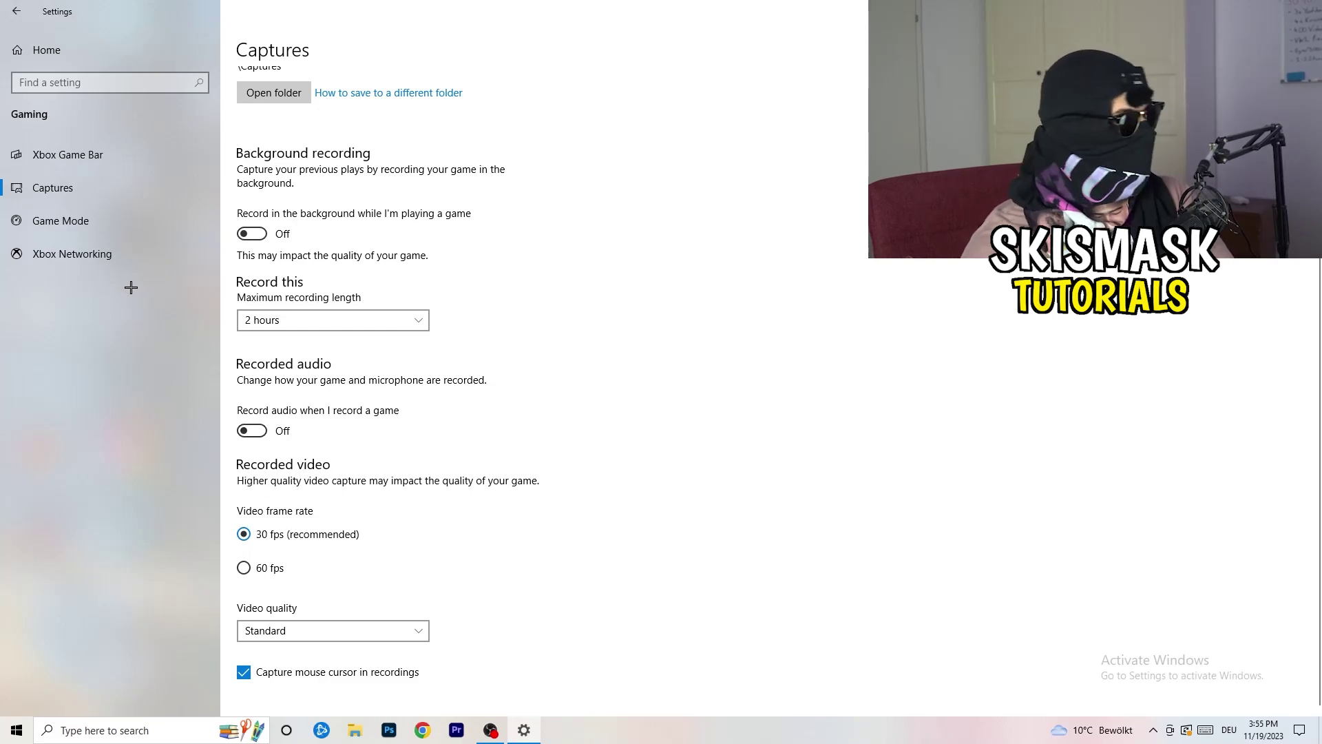
Check the Game Mode setting and review the Windows Update page in the Update & Security settings
click(29, 219)
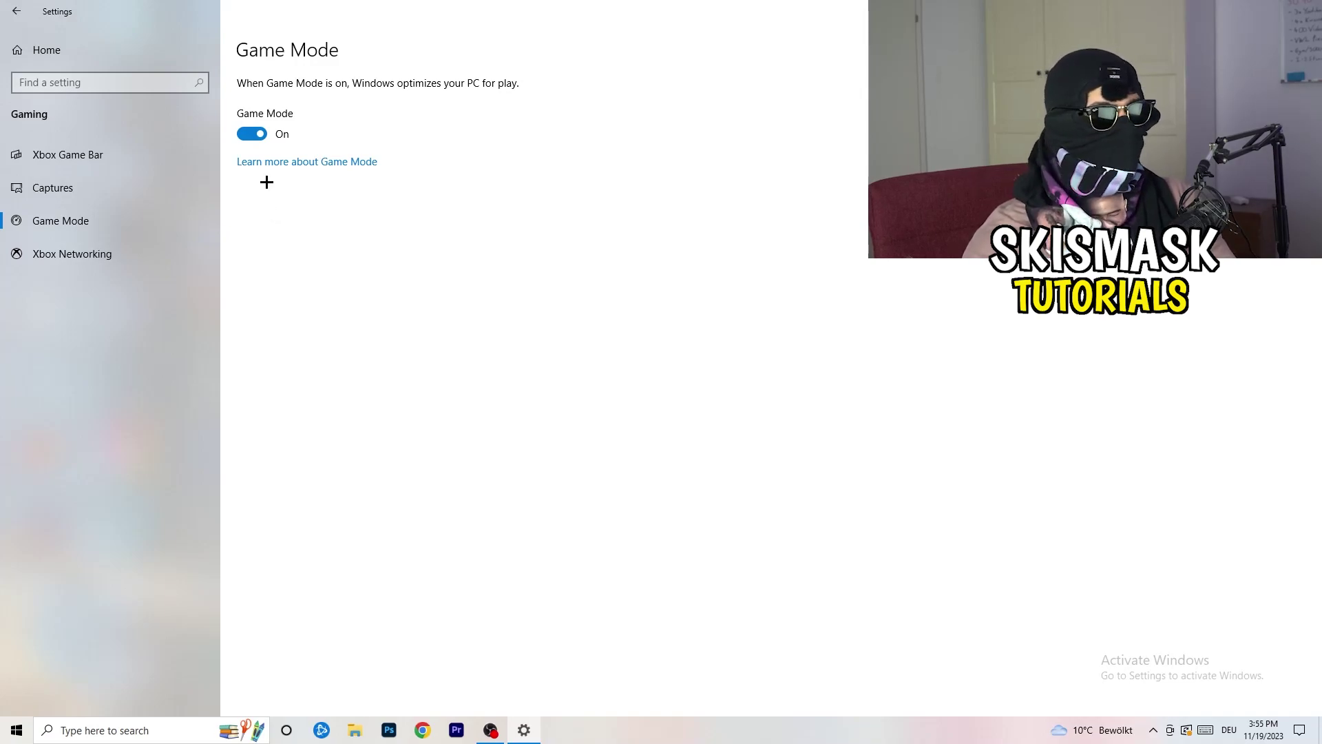
click(16, 11)
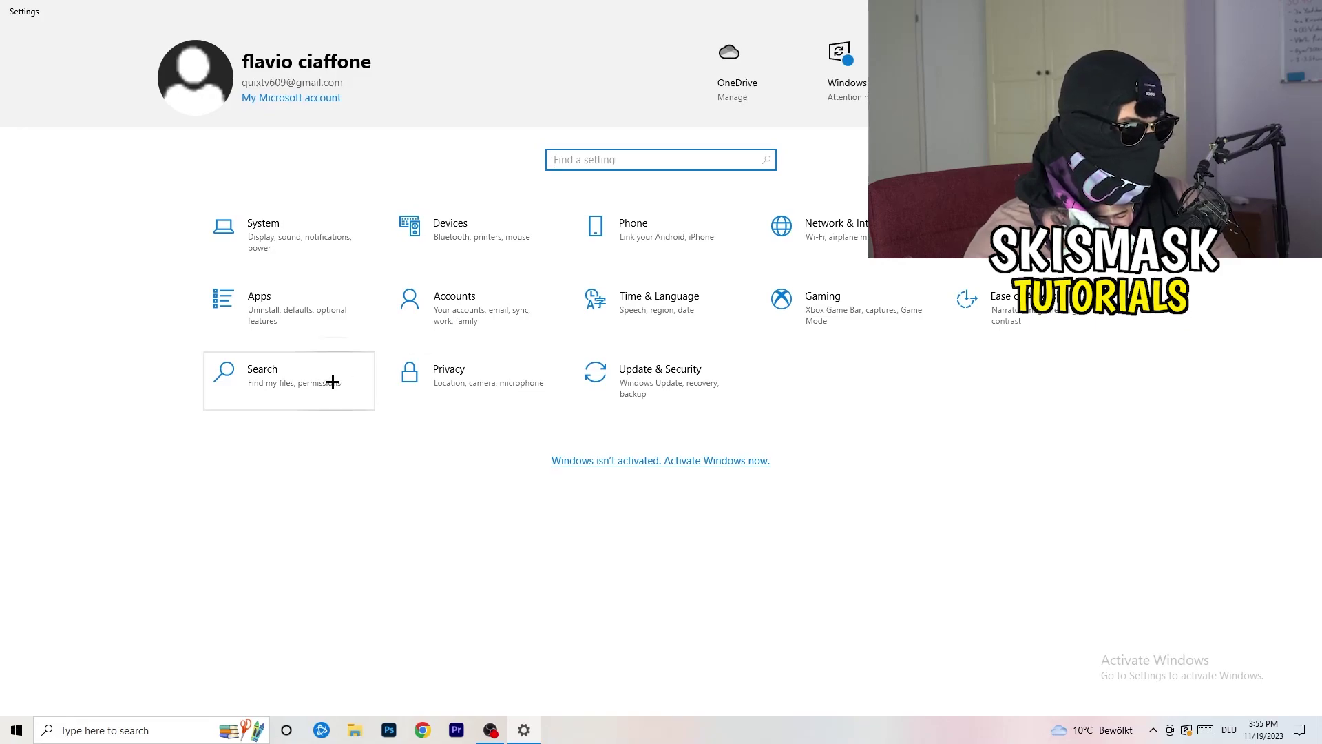
click(661, 386)
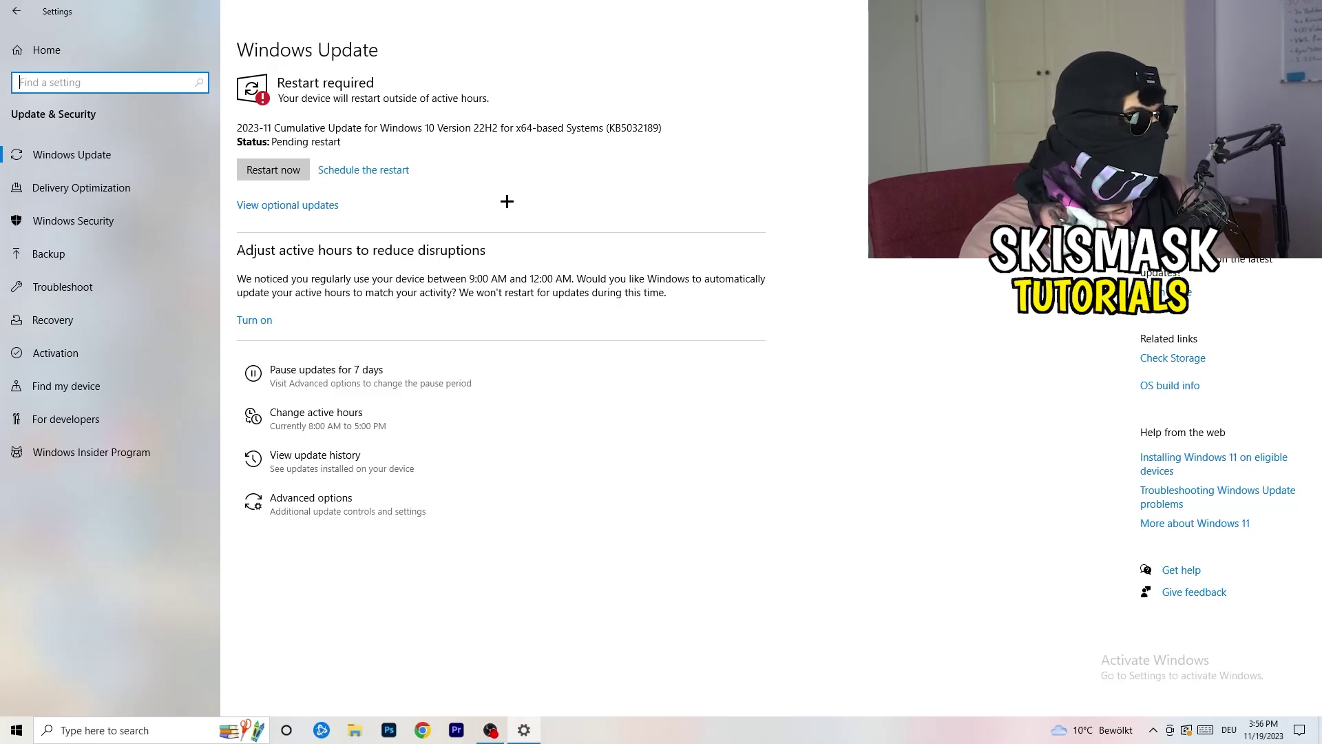
drag(689, 8, 216, 511)
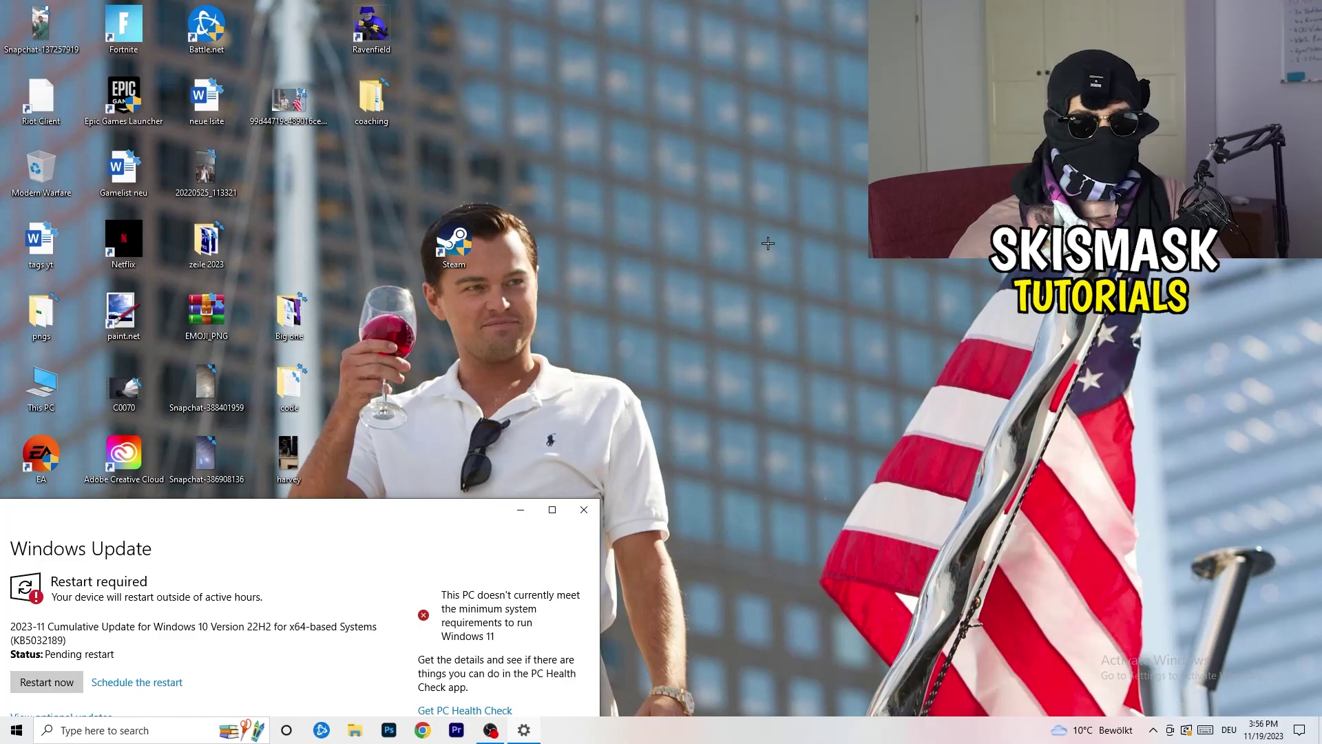
click(551, 509)
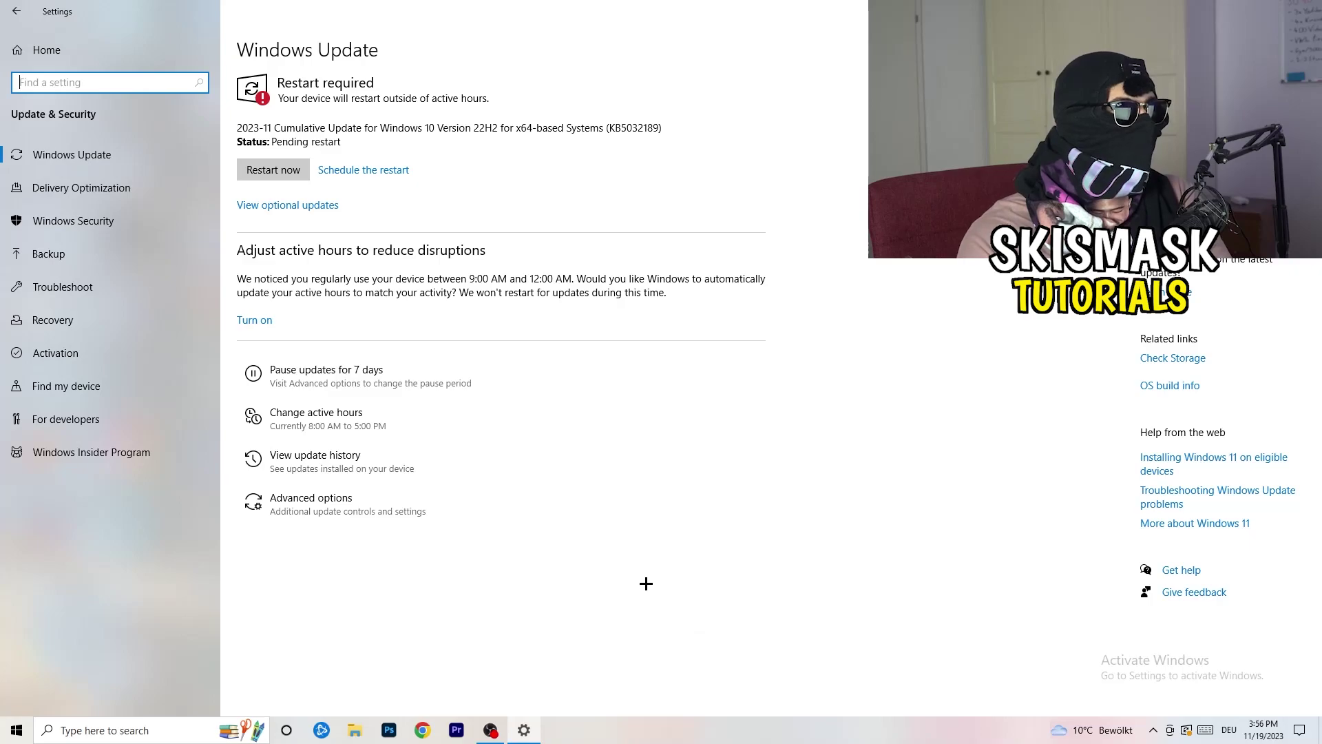
Open the System display settings and check the scaling options for text, apps and other items
click(35, 60)
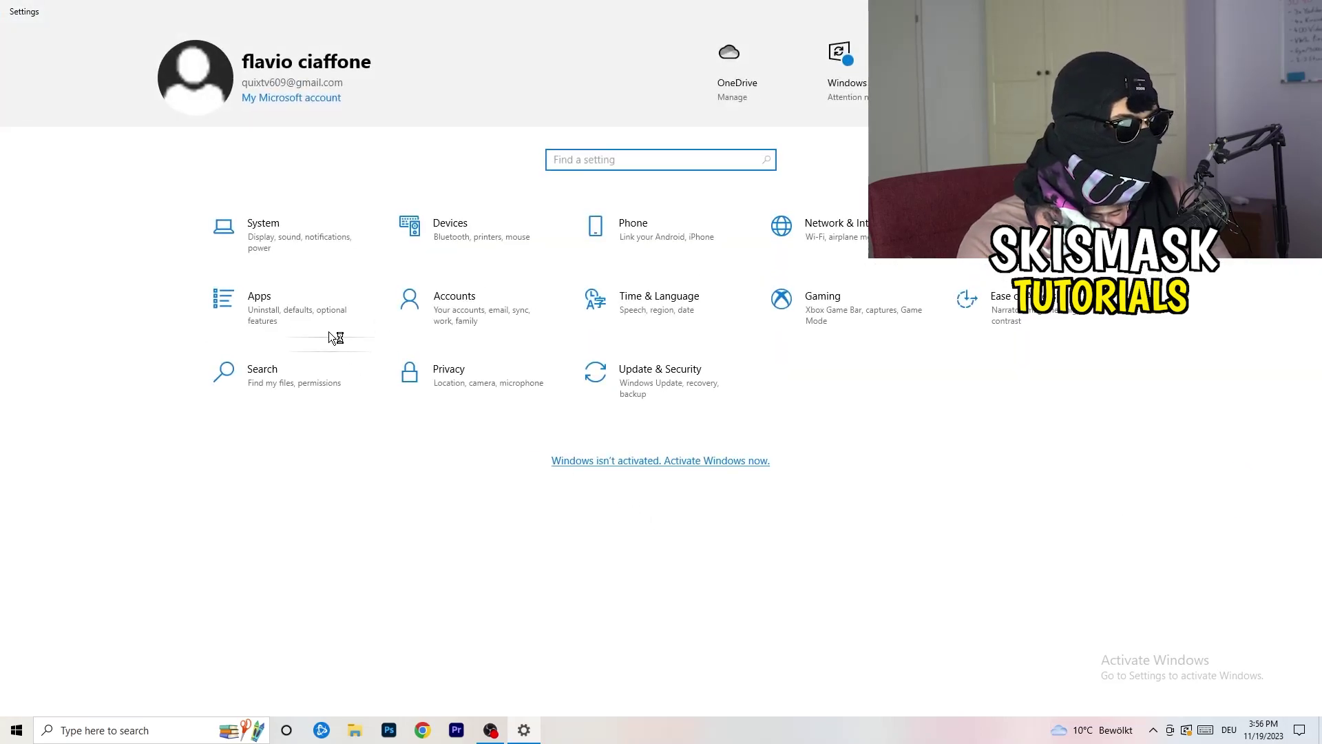
click(283, 231)
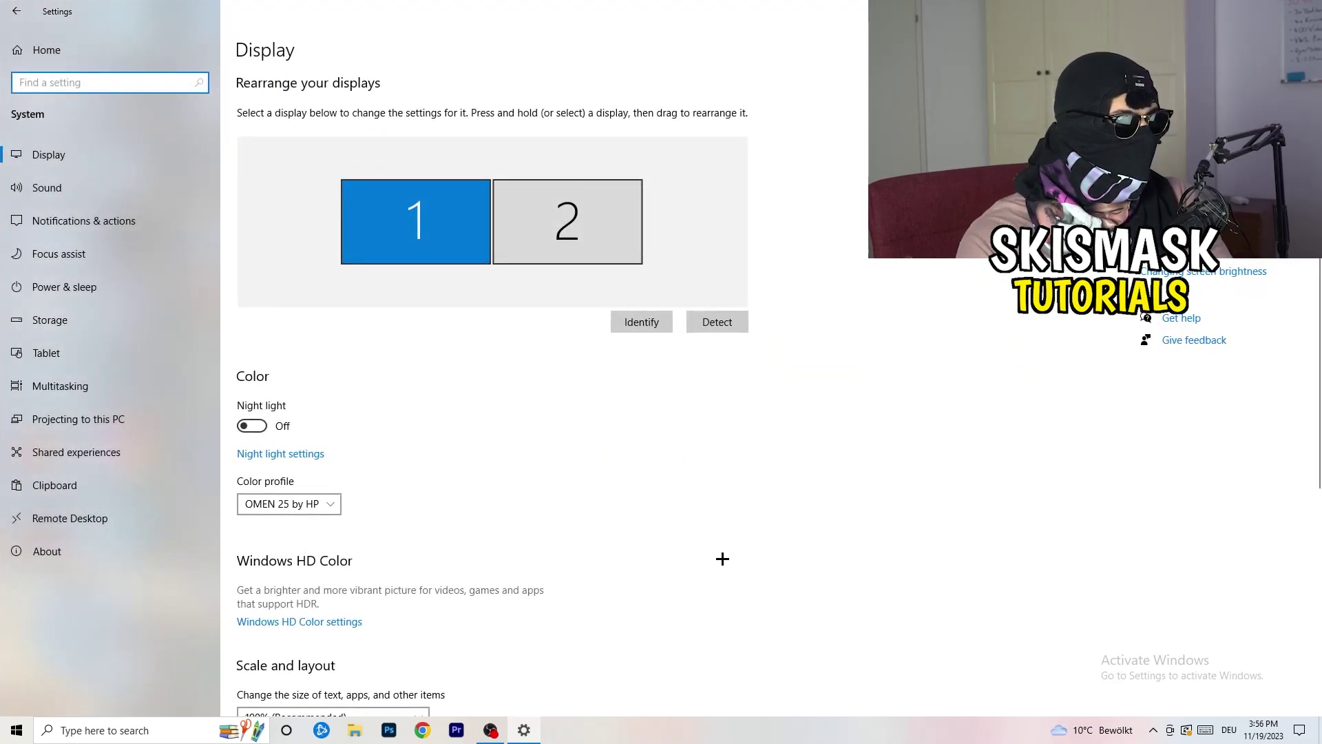
click(252, 53)
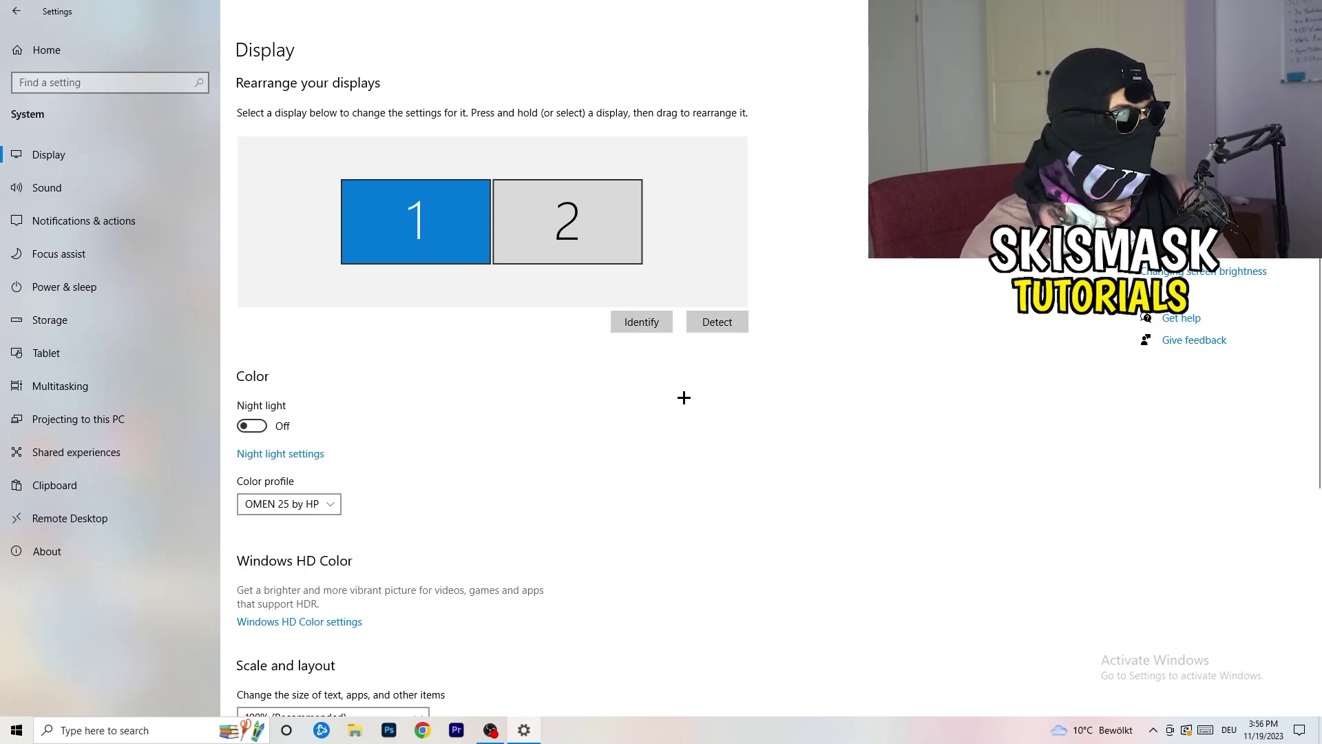
scroll(518, 347, down, 3)
scroll(518, 347, down, 2)
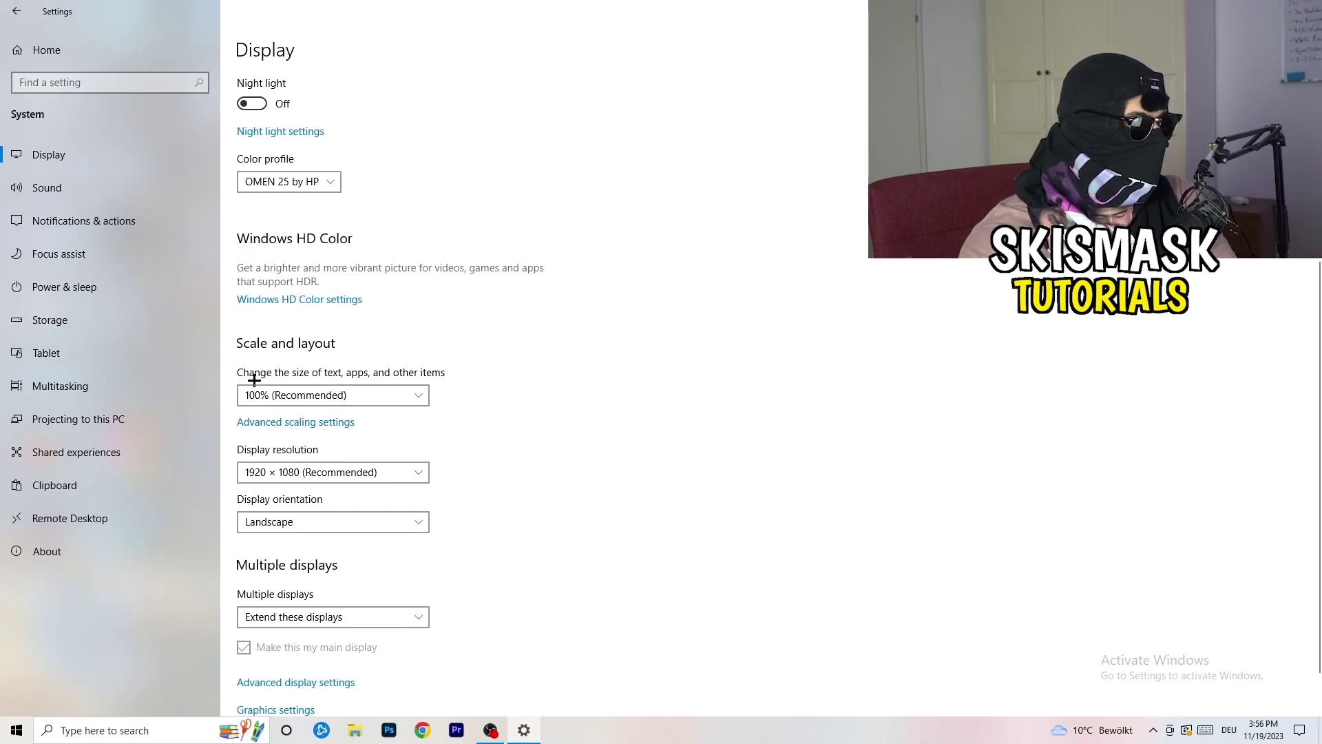
click(395, 396)
click(643, 340)
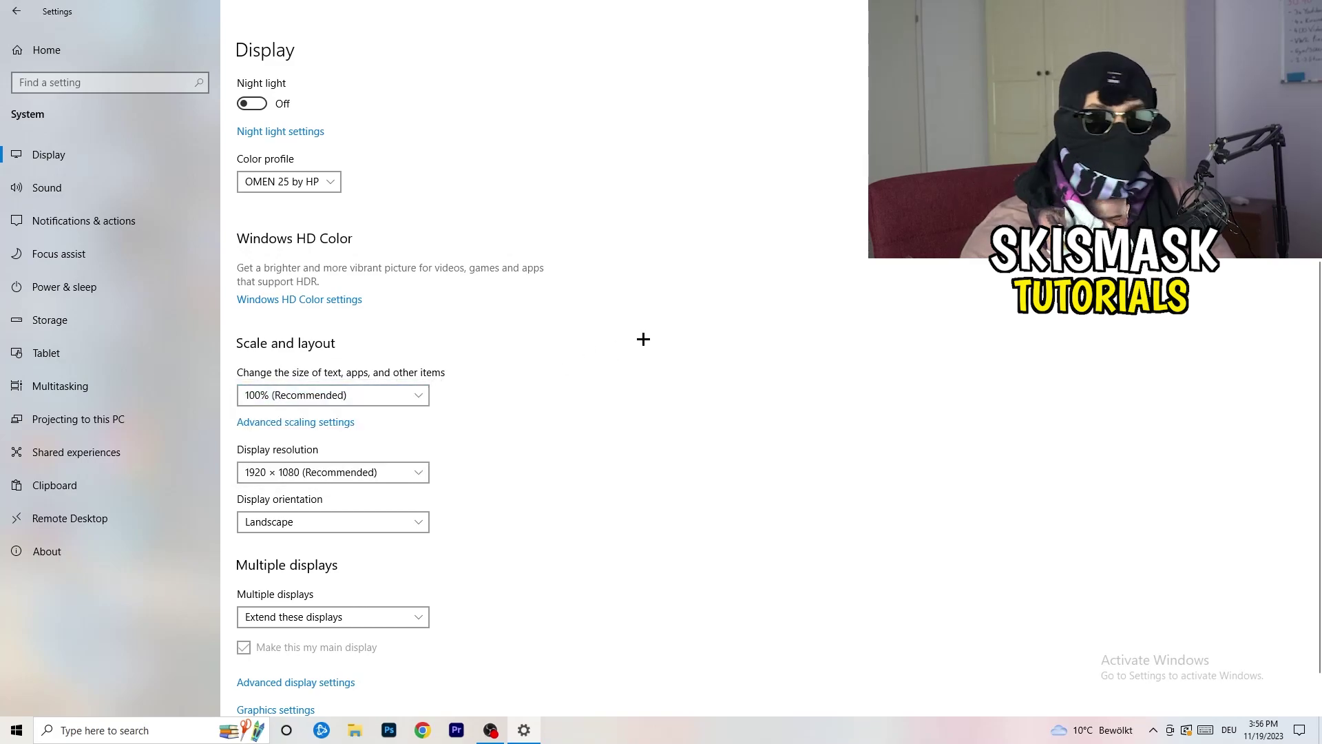
Check the available display resolution options for the main display
scroll(318, 372, down, 2)
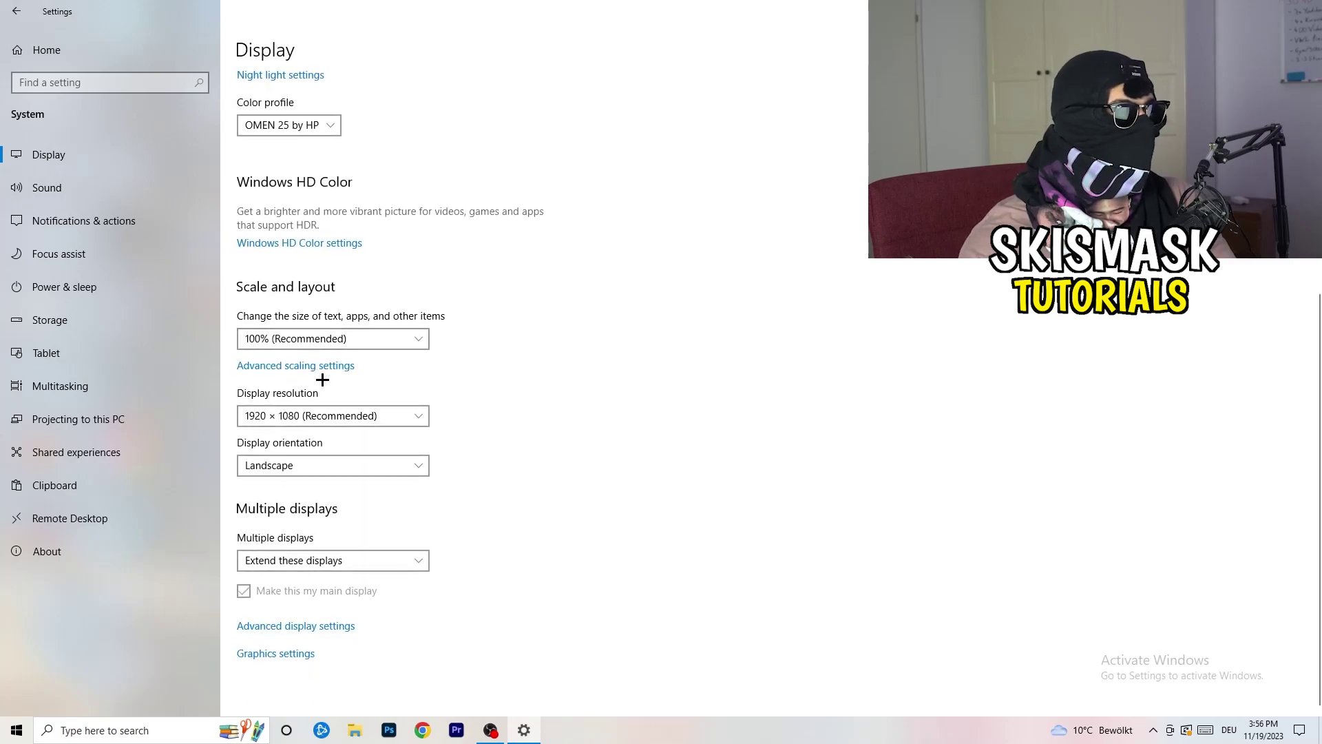
click(357, 422)
click(665, 380)
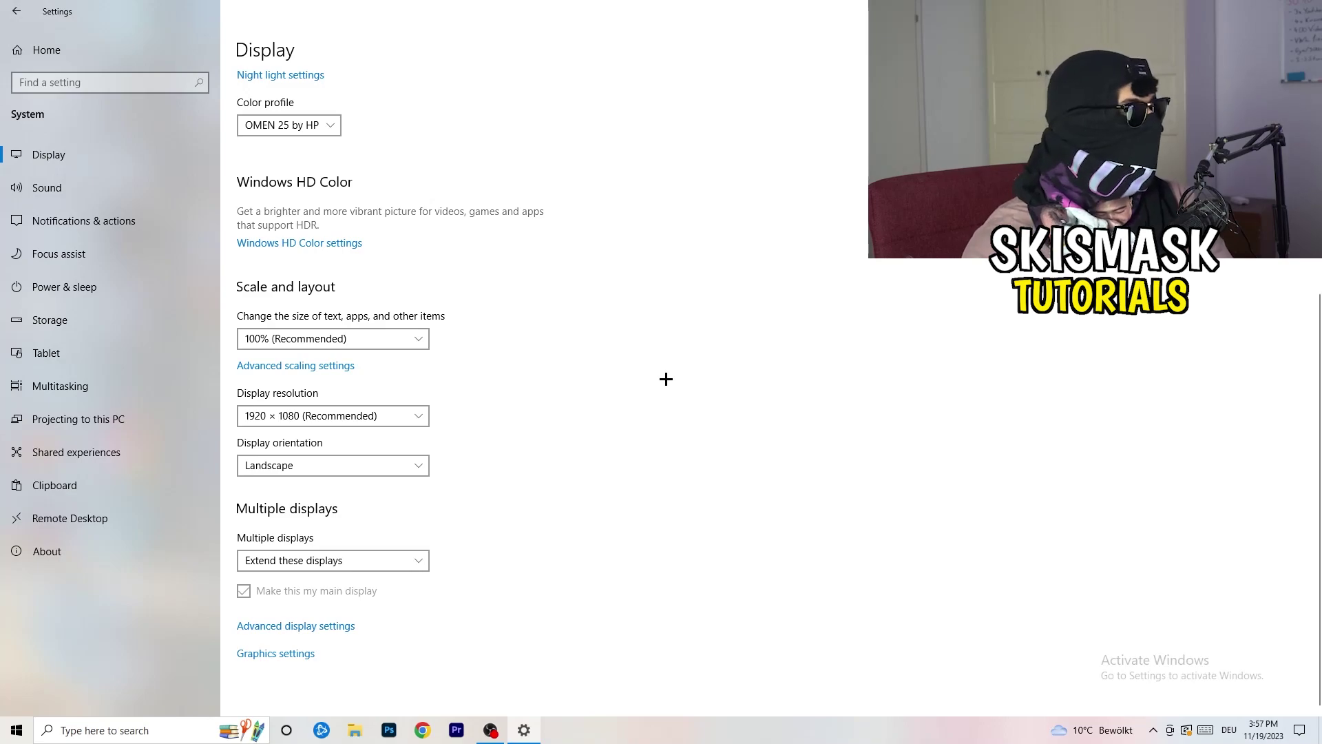
Review the preferred and additional power plans in Power Options from the Power & sleep settings, and close Power Options
click(88, 288)
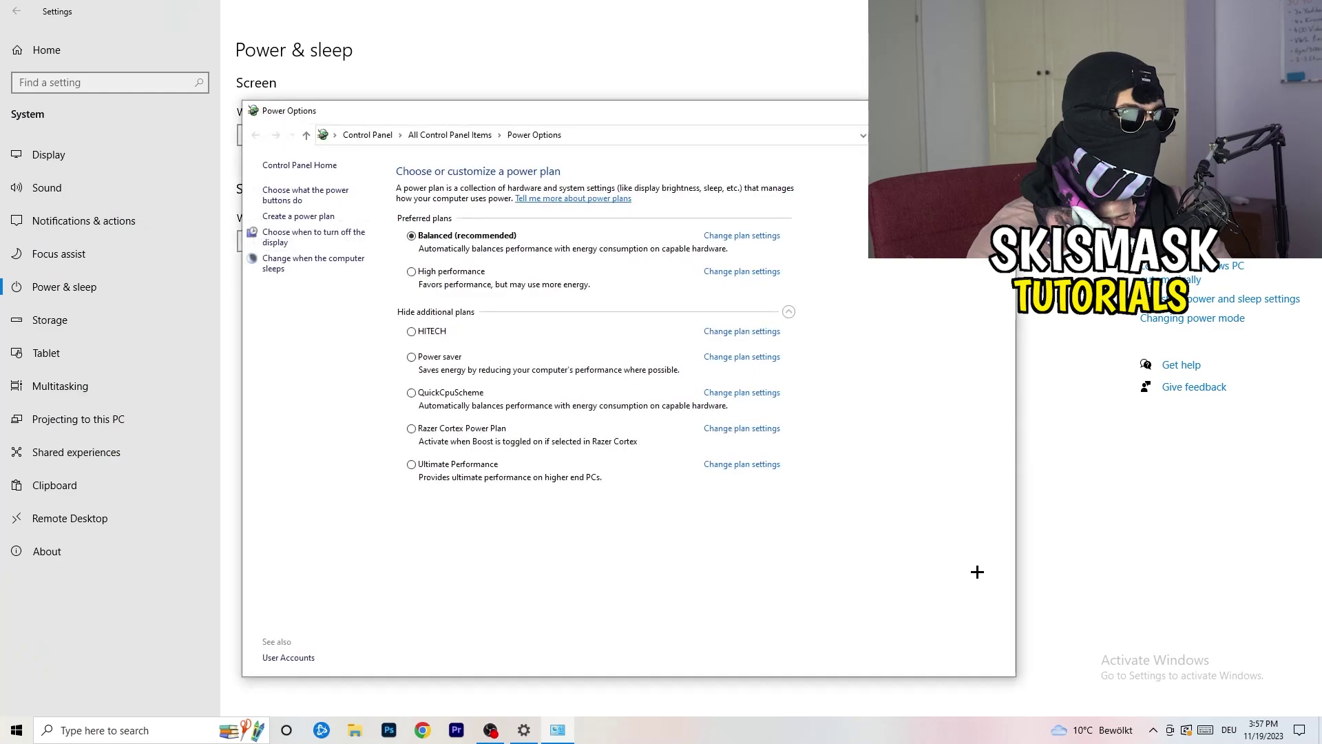
click(790, 312)
click(790, 313)
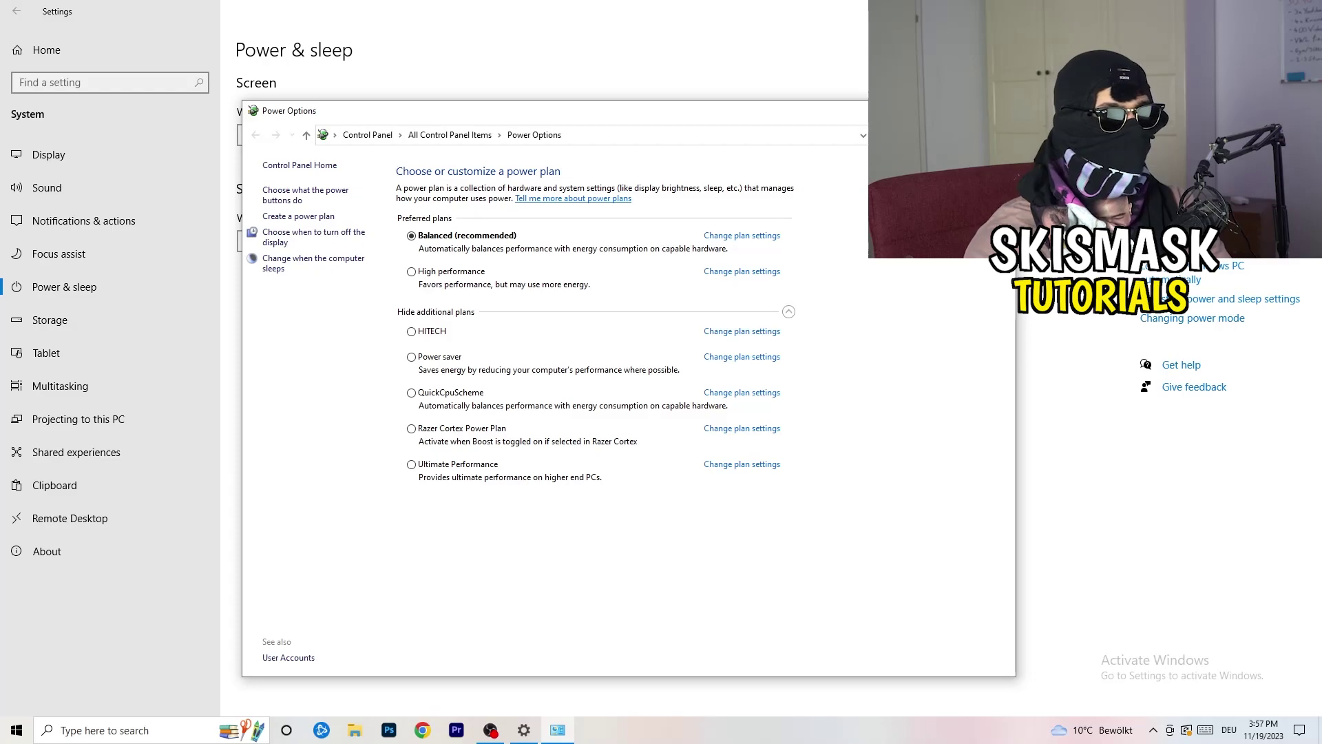
click(999, 110)
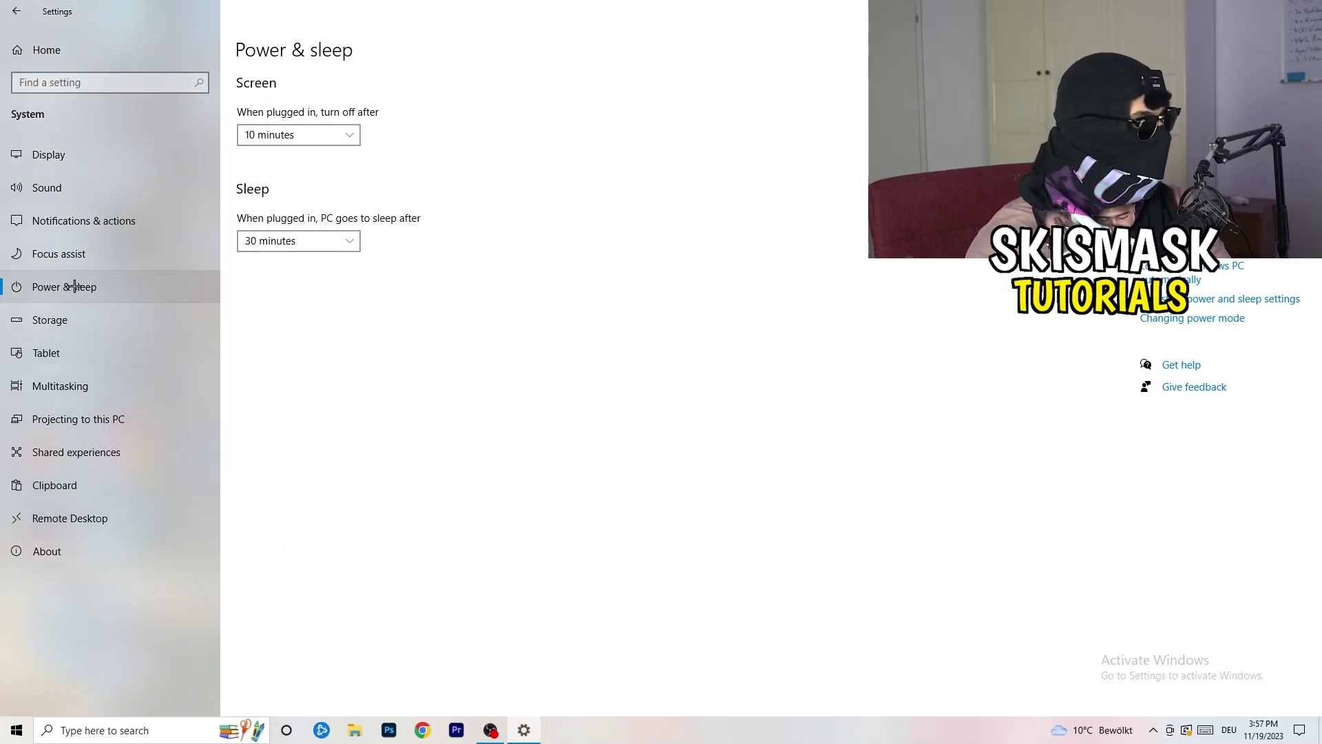
Review the Storage Sense schedule and temporary file cleanup options in the Storage settings, and close Settings
click(81, 321)
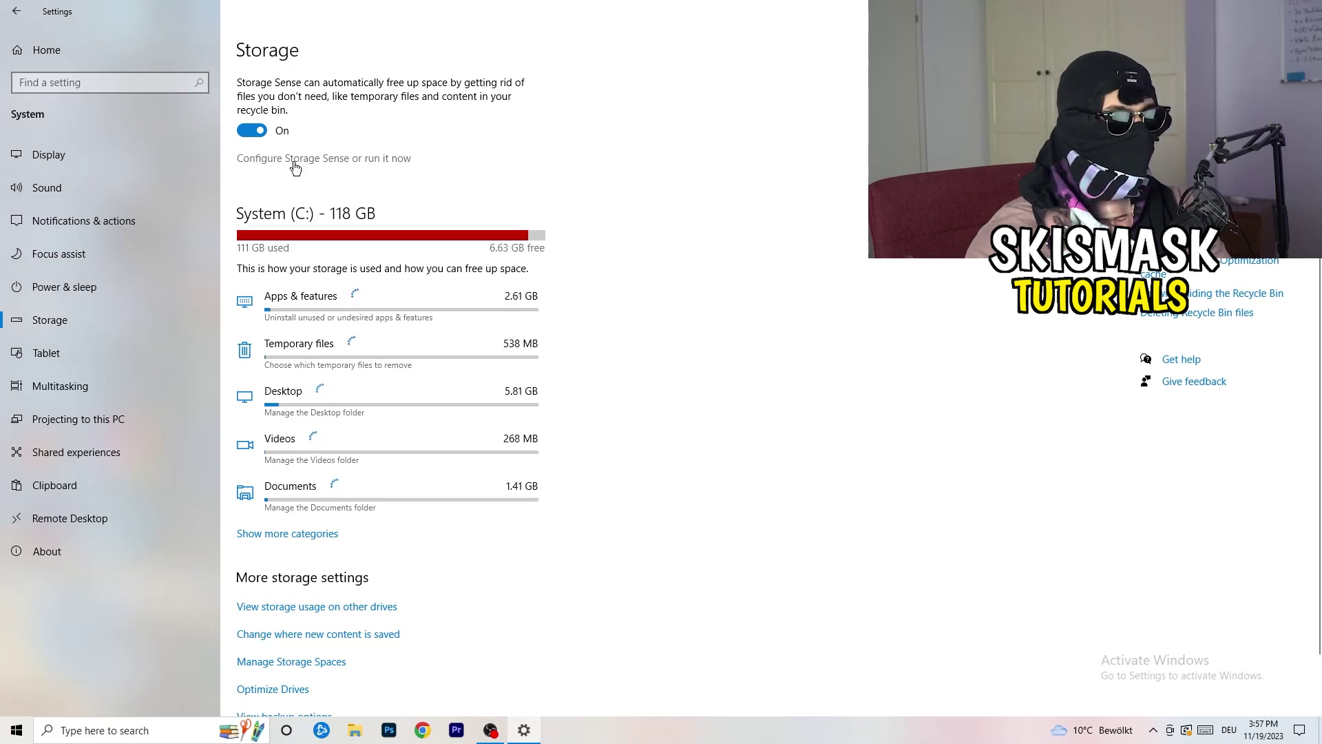
click(294, 163)
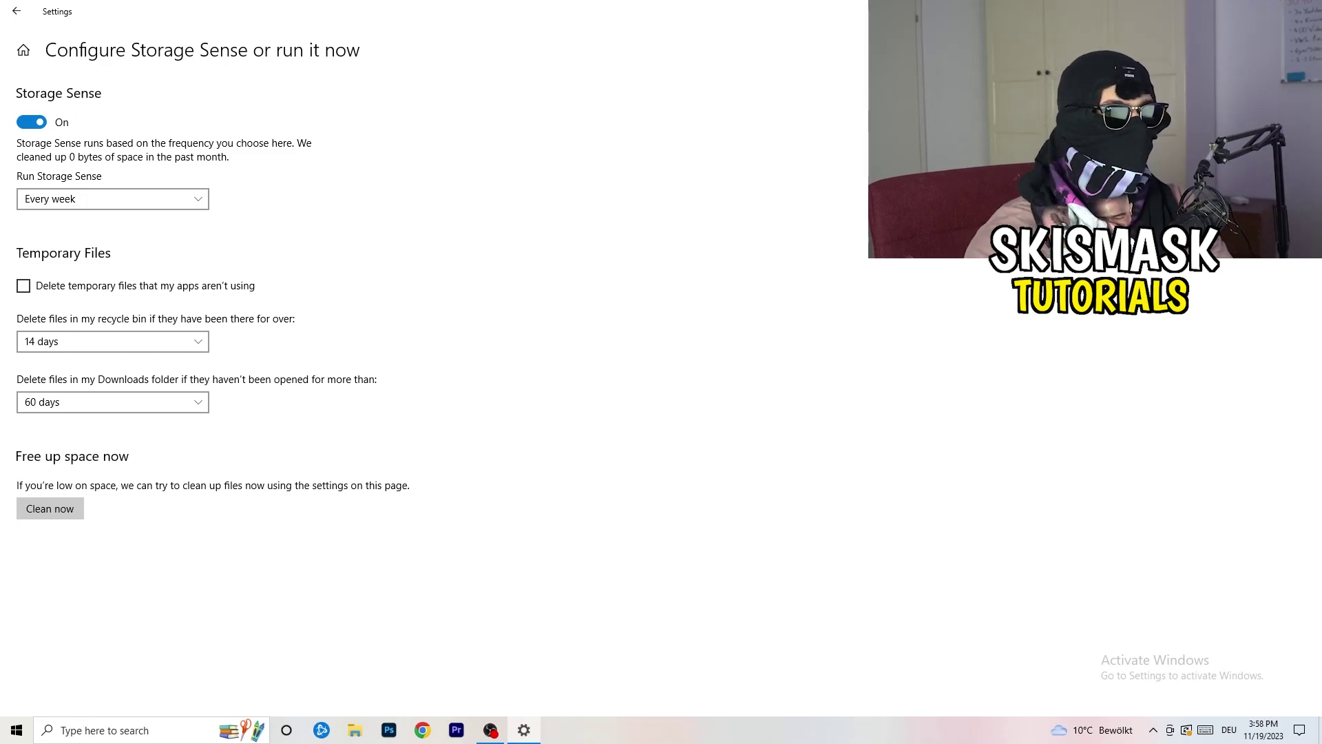
click(1306, 10)
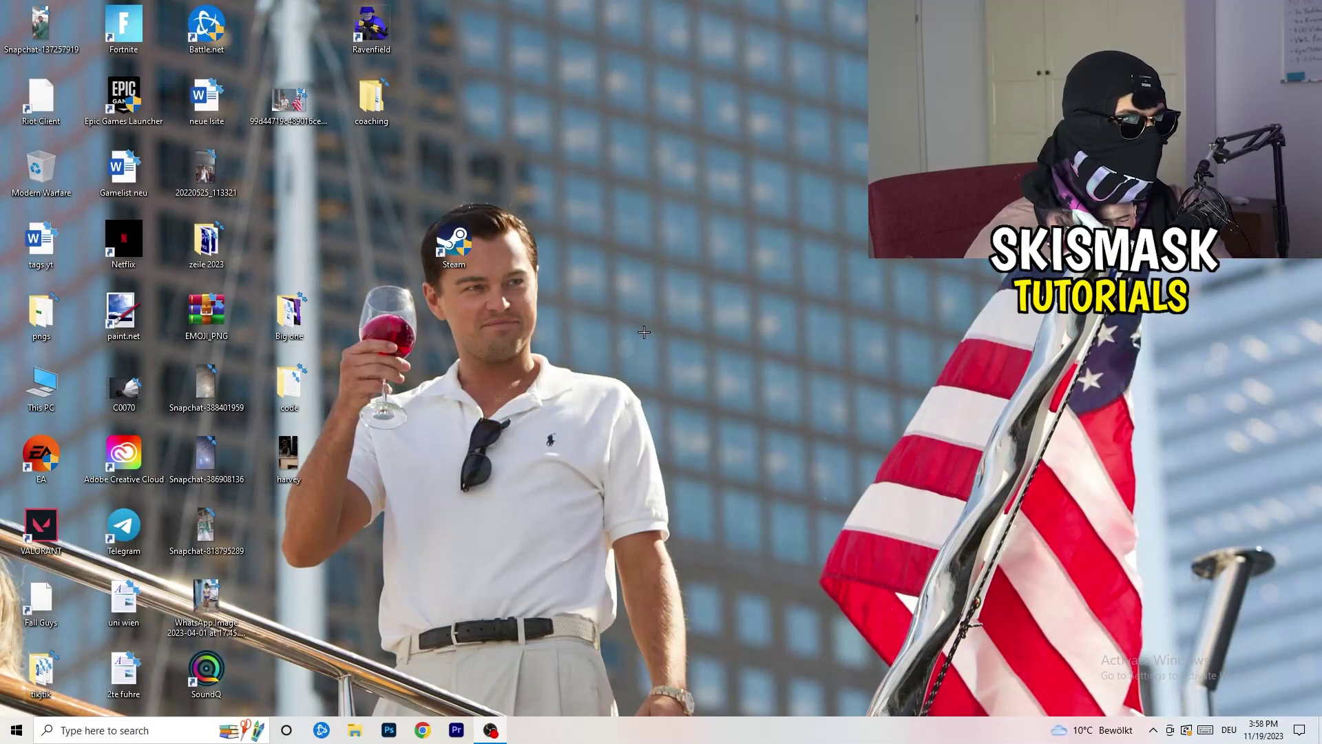